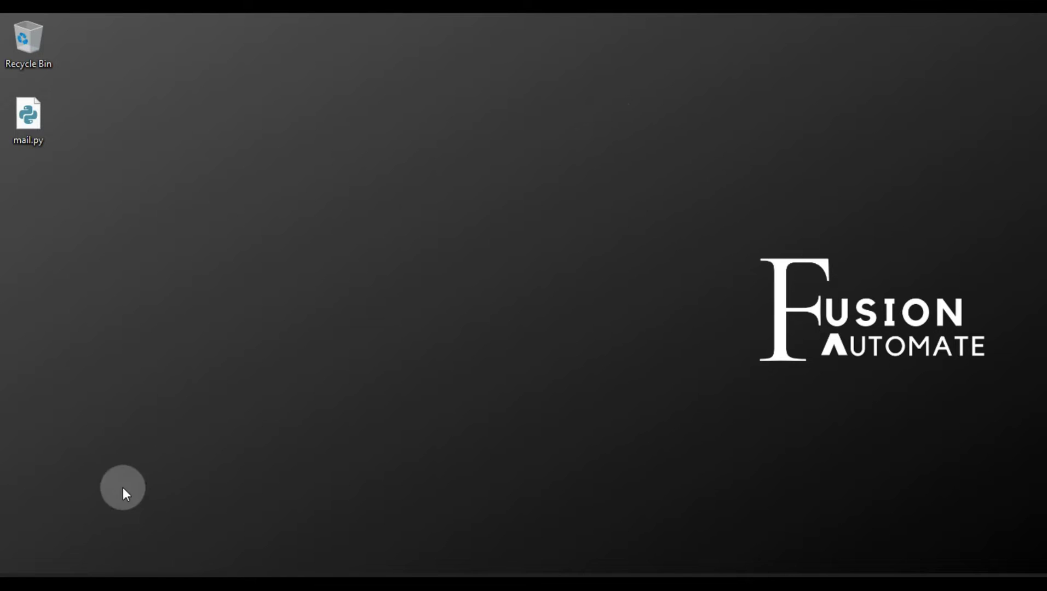
Step: Restore the Firefox window showing the Ignition Gateway 'Meet Ignition' home page
{"action": "left_click", "coordinate": [61, 576]}
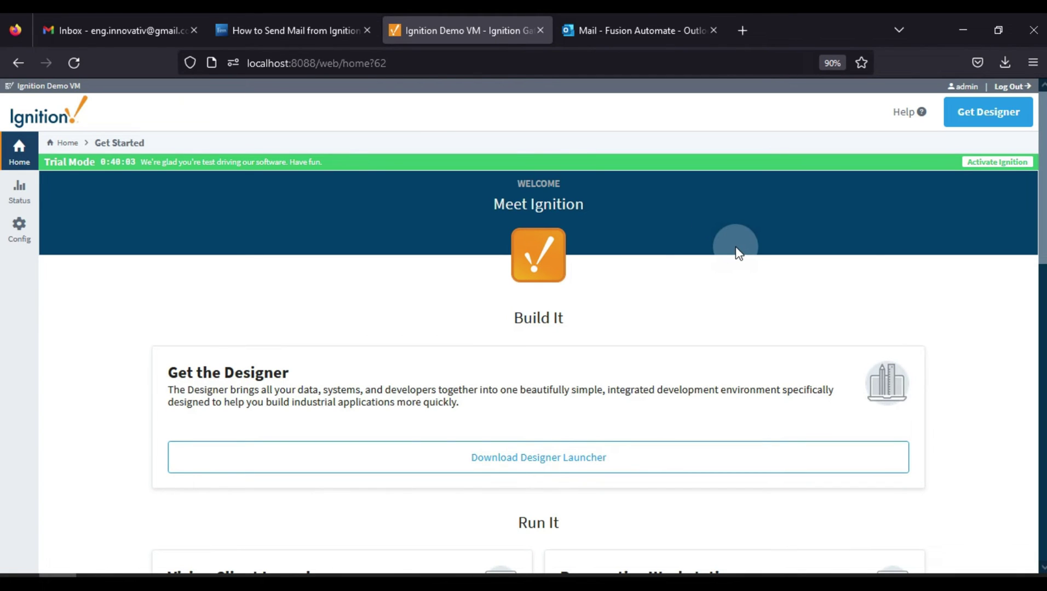
Step: Go to Config > Networking > Email Settings to list the AWS and Outlook_email_profile SMTP profiles
{"action": "left_click", "coordinate": [29, 241]}
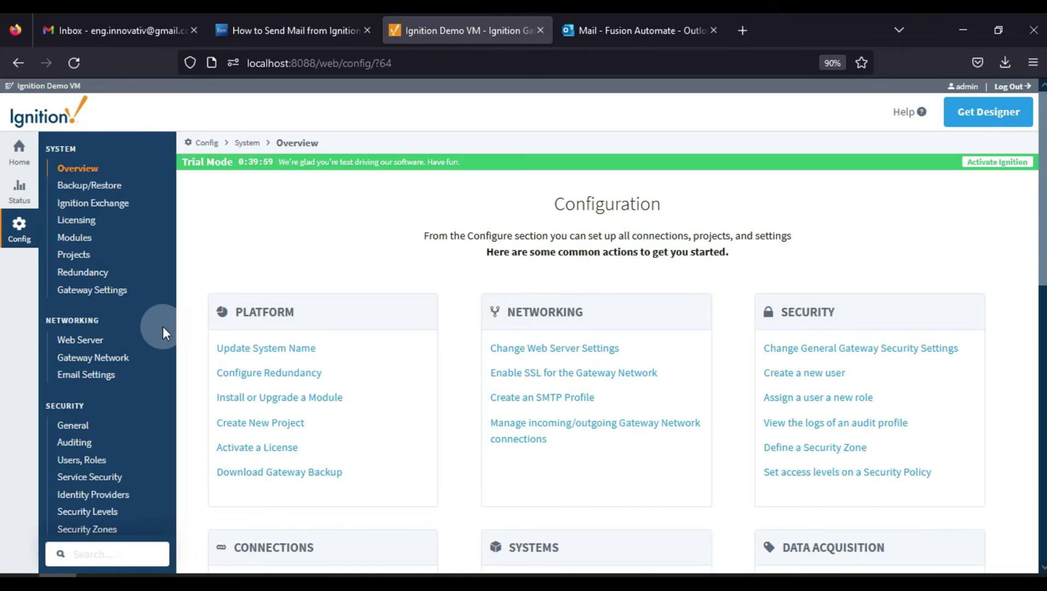
{"action": "double_click", "coordinate": [72, 320]}
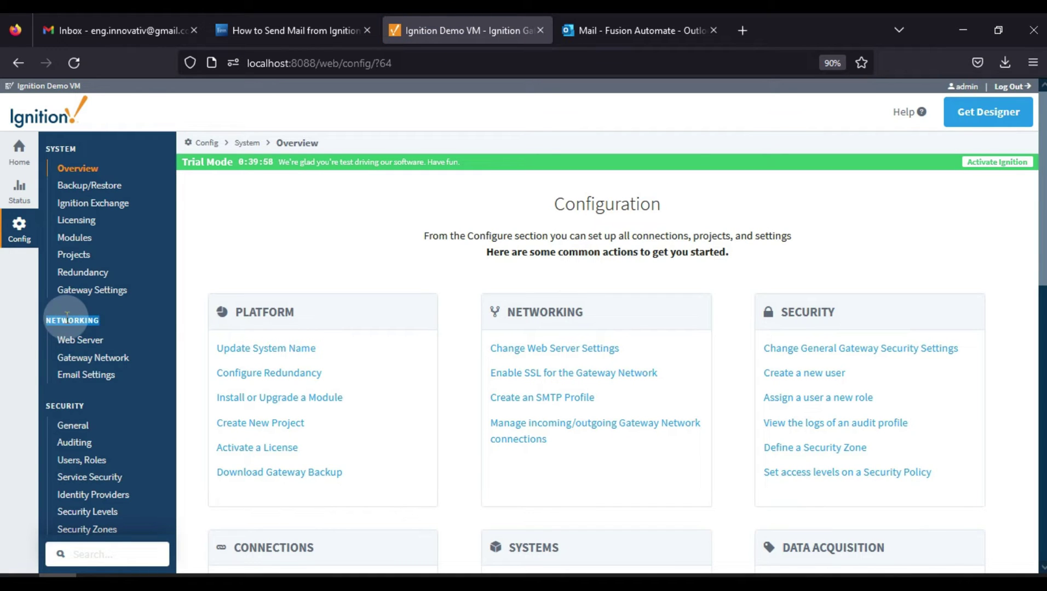
{"action": "left_click", "coordinate": [113, 381]}
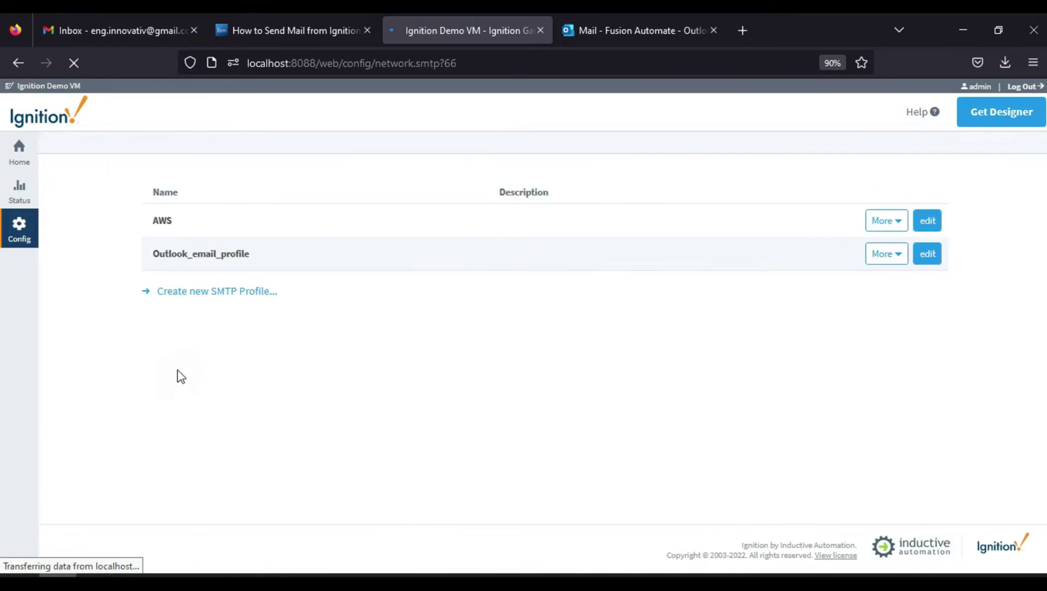
{"action": "double_click", "coordinate": [311, 269]}
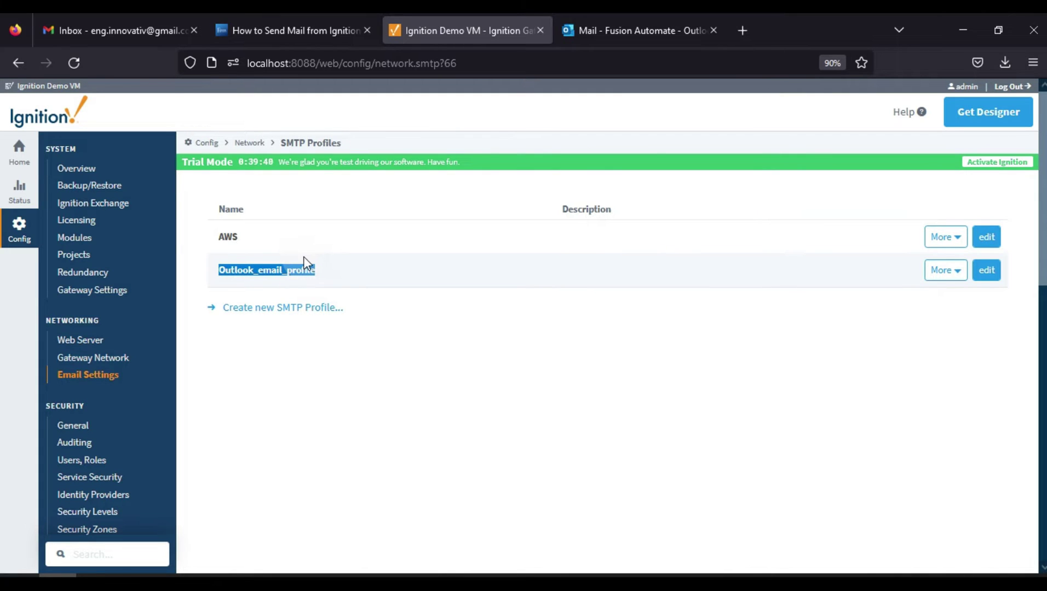
{"action": "left_click", "coordinate": [283, 31]}
{"action": "scroll", "coordinate": [420, 220], "scroll_direction": "down", "scroll_amount": 4}
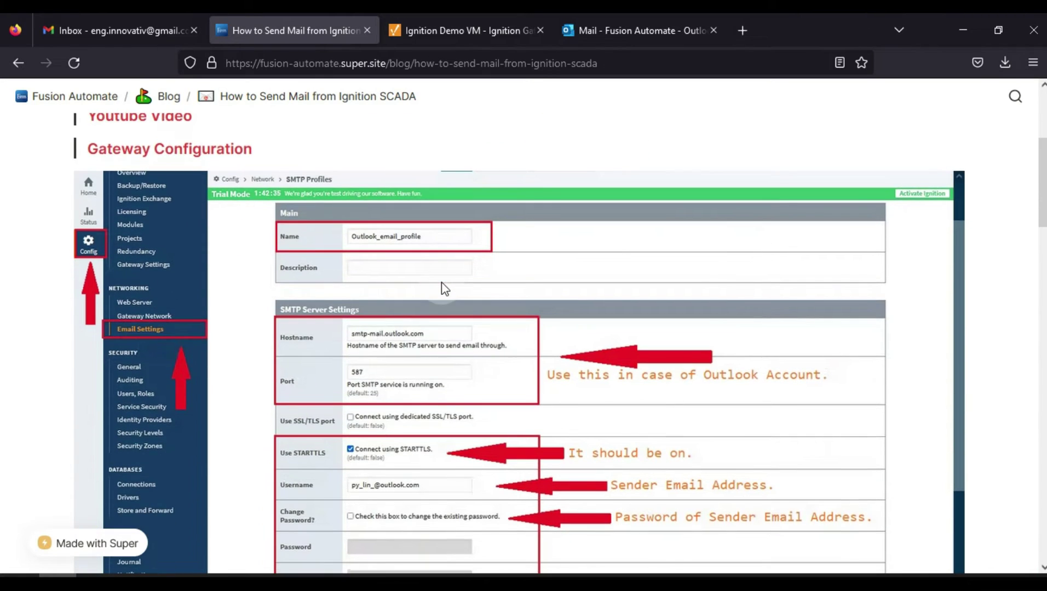
{"action": "scroll", "coordinate": [445, 288], "scroll_direction": "down", "scroll_amount": 1}
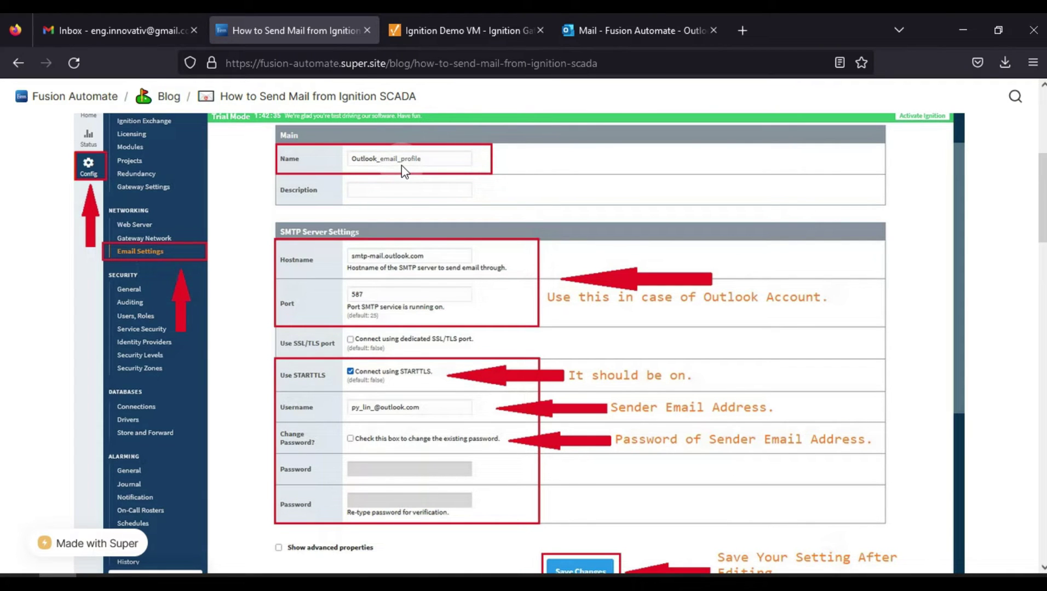
{"action": "scroll", "coordinate": [401, 251], "scroll_direction": "down", "scroll_amount": 1}
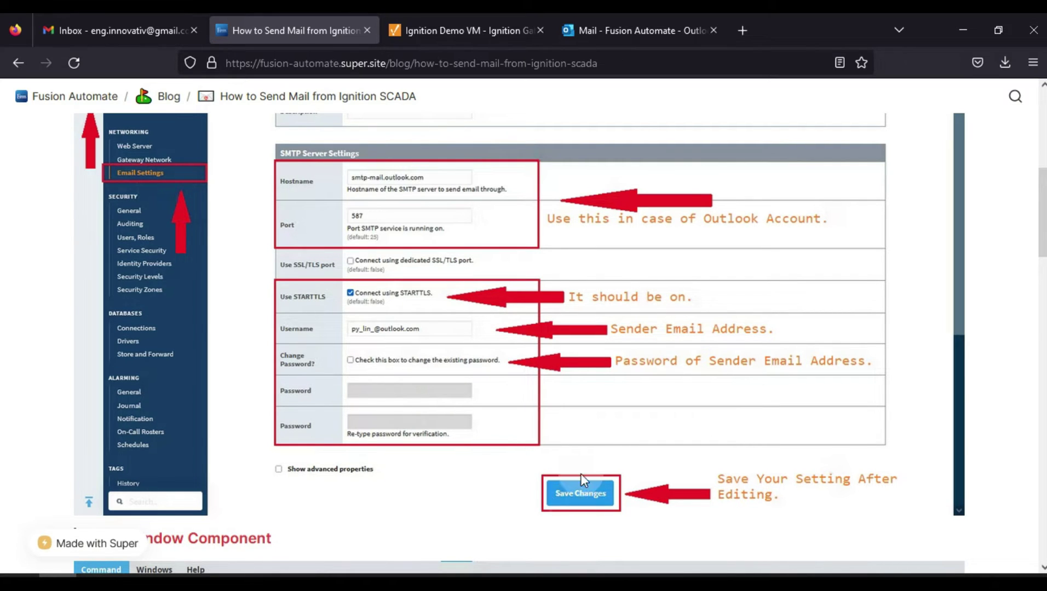
{"action": "left_click", "coordinate": [496, 30]}
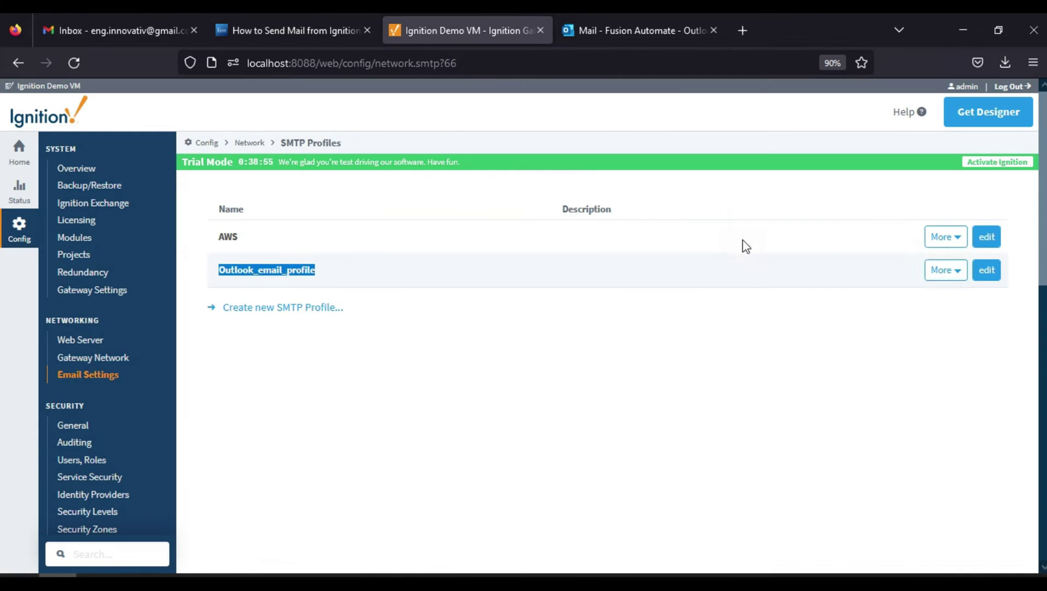
Step: Open Outlook_email_profile for editing and review its name and hostname smtp-mail.outlook.com
{"action": "left_click", "coordinate": [988, 273]}
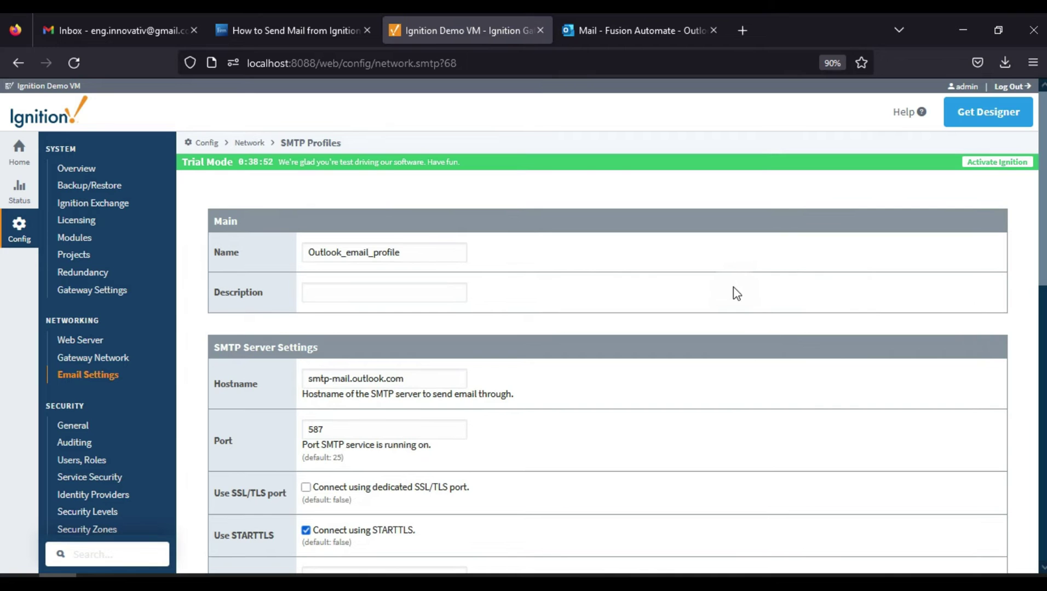
{"action": "left_click_drag", "start_coordinate": [410, 259], "coordinate": [280, 259]}
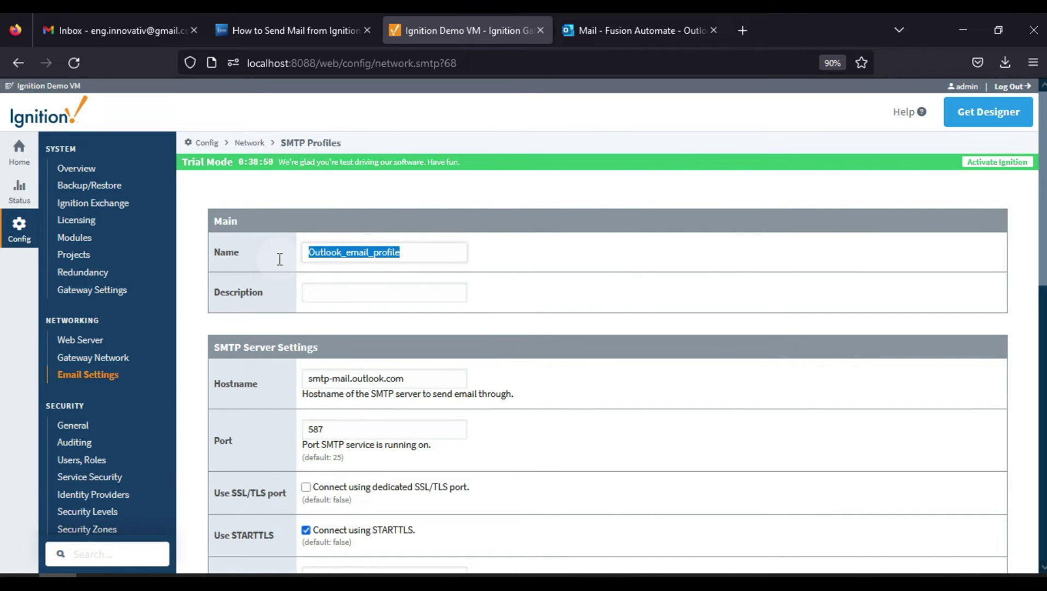
{"action": "left_click", "coordinate": [578, 292]}
{"action": "scroll", "coordinate": [580, 290], "scroll_direction": "down", "scroll_amount": 3}
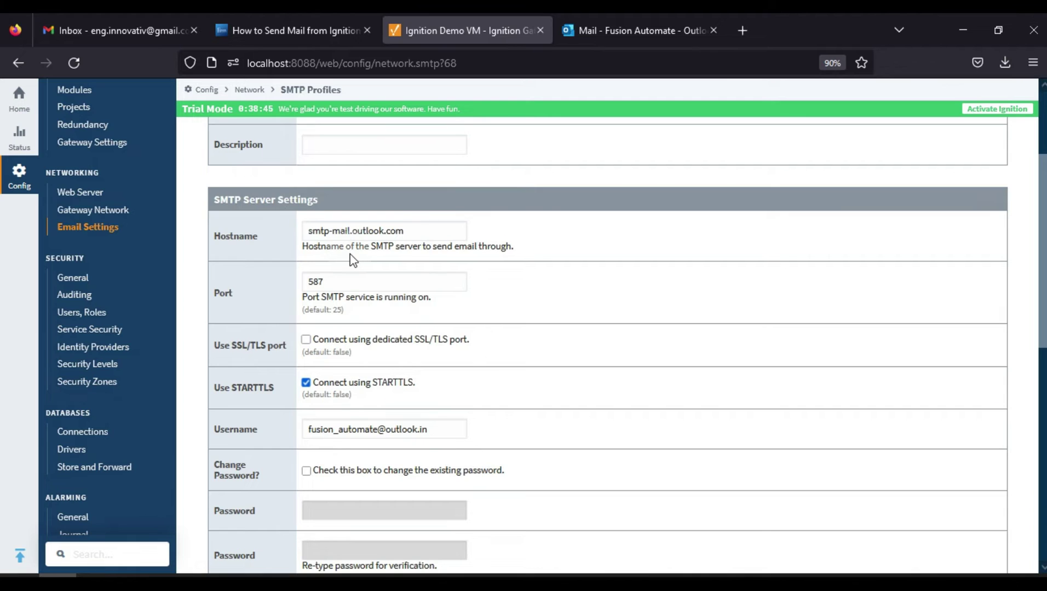
{"action": "scroll", "coordinate": [351, 258], "scroll_direction": "down", "scroll_amount": 2}
{"action": "left_click_drag", "start_coordinate": [330, 158], "coordinate": [432, 159]}
{"action": "left_click", "coordinate": [433, 159]}
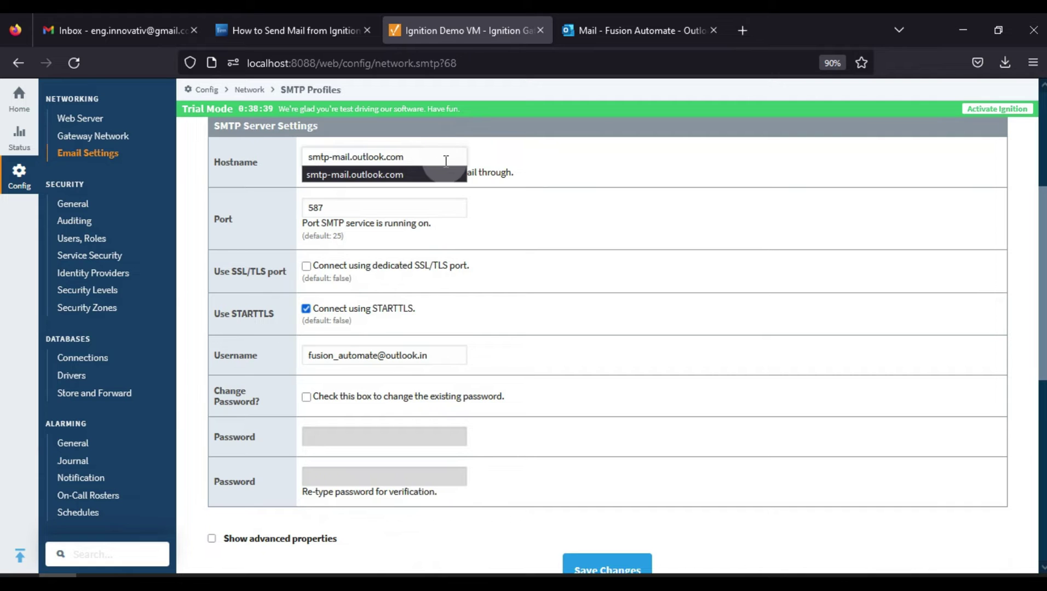
{"action": "left_click", "coordinate": [523, 176]}
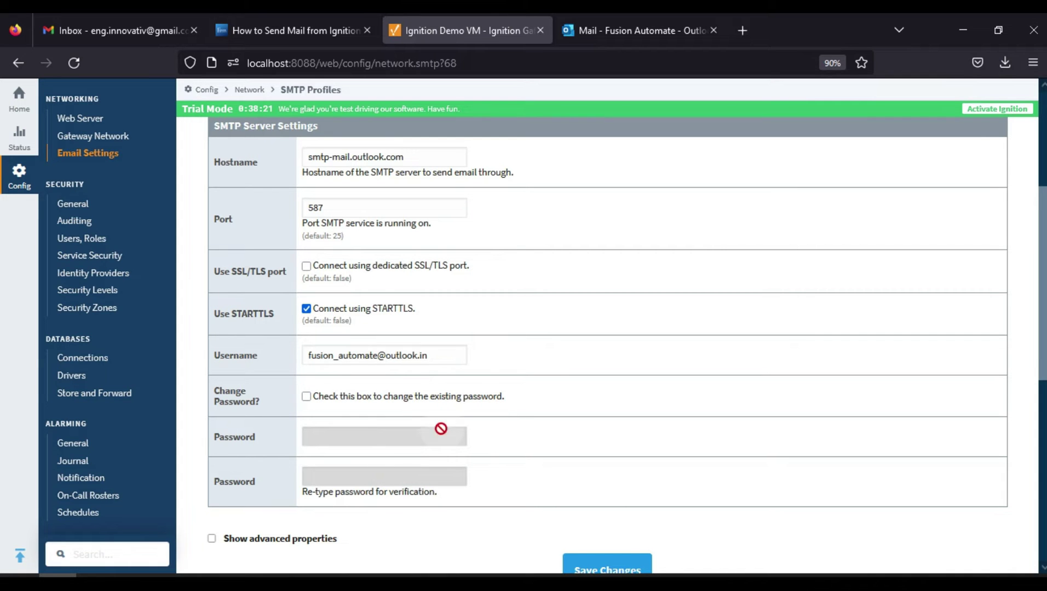
Step: Save the profile with port 587 and STARTTLS enabled, then go back a page
{"action": "scroll", "coordinate": [470, 358], "scroll_direction": "down", "scroll_amount": 4}
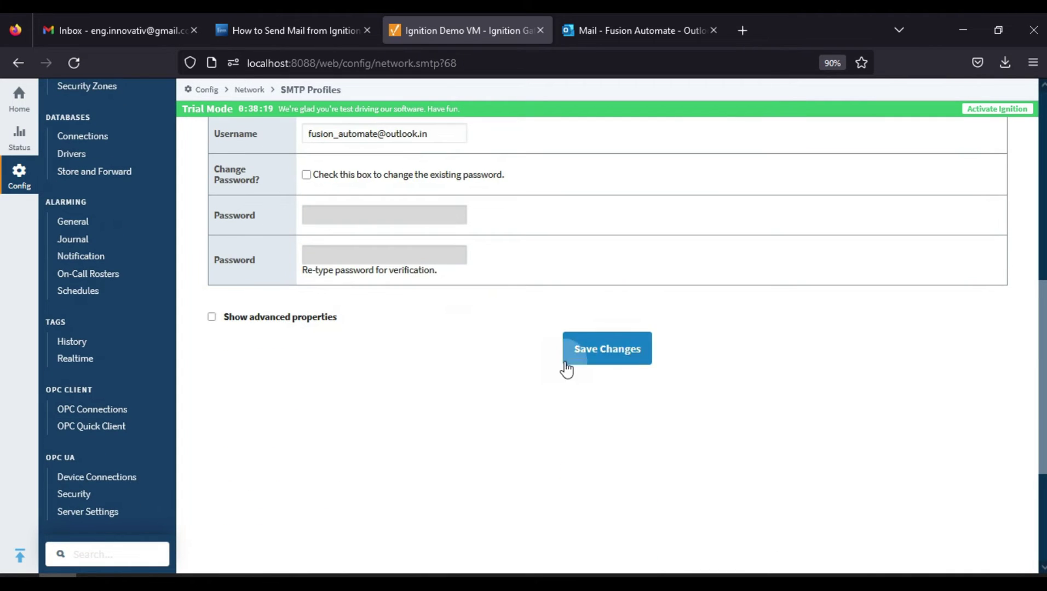
{"action": "left_click", "coordinate": [623, 351]}
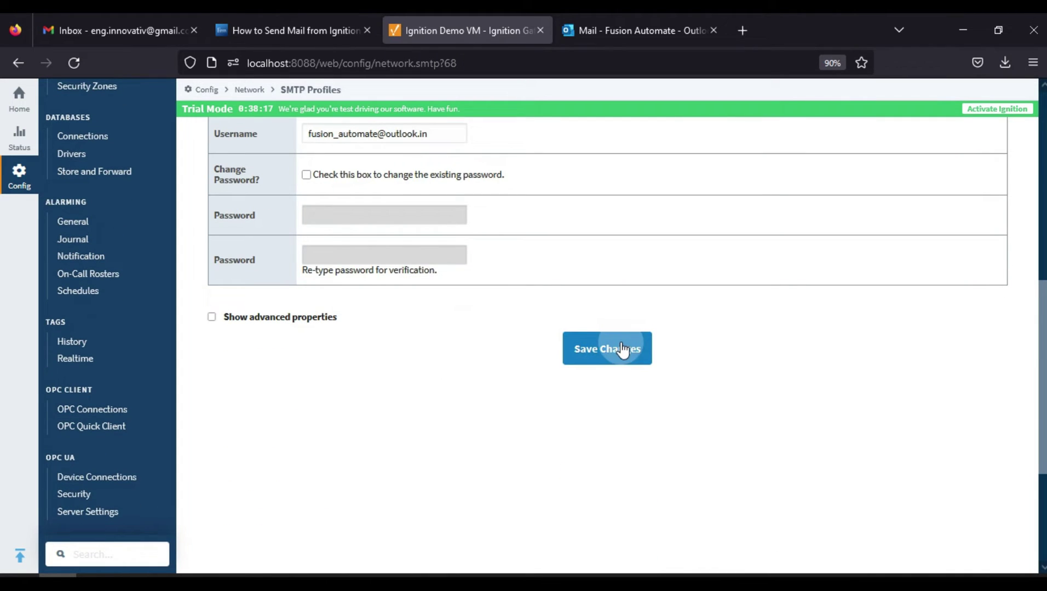
{"action": "scroll", "coordinate": [652, 311], "scroll_direction": "up", "scroll_amount": 2}
{"action": "scroll", "coordinate": [634, 304], "scroll_direction": "up", "scroll_amount": 2}
{"action": "left_click", "coordinate": [30, 62]}
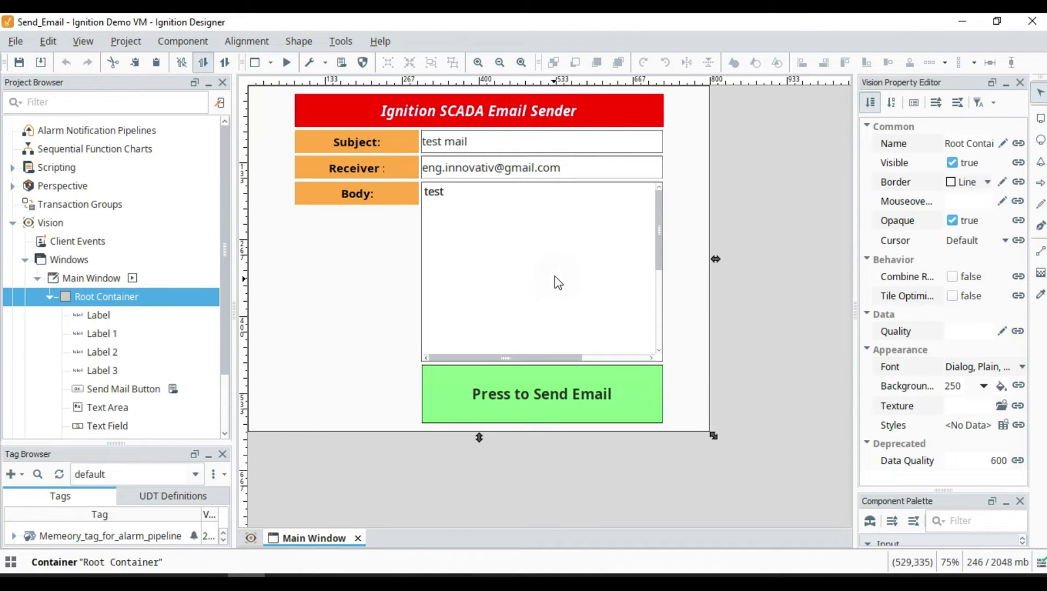
Step: Inspect the properties of the Subject, Receiver and Body fields and the Send Mail Button
{"action": "left_click", "coordinate": [633, 148]}
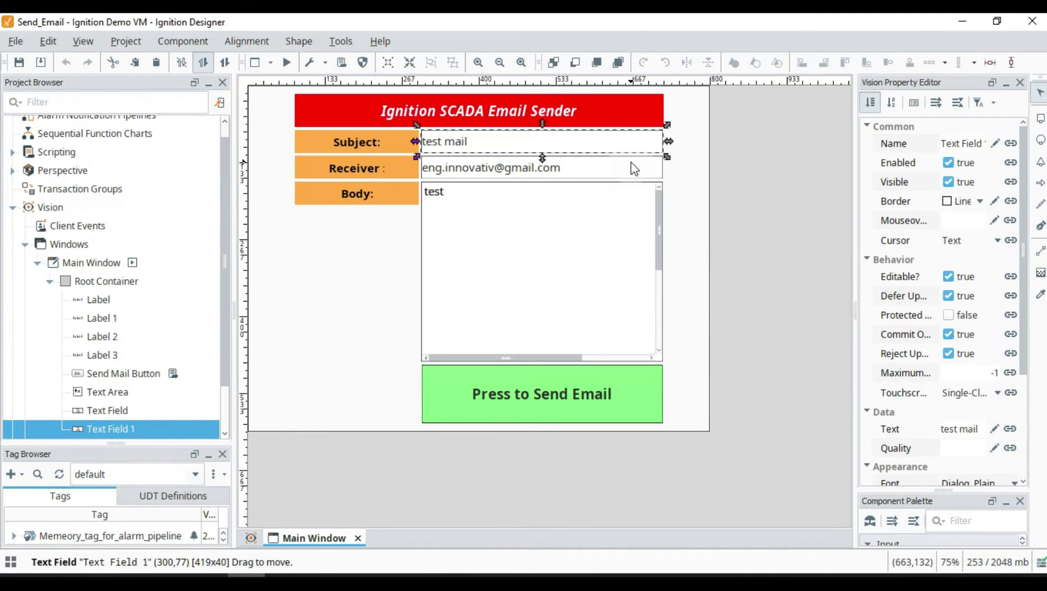
{"action": "left_click", "coordinate": [631, 164]}
{"action": "left_click", "coordinate": [631, 129]}
{"action": "left_click", "coordinate": [633, 152]}
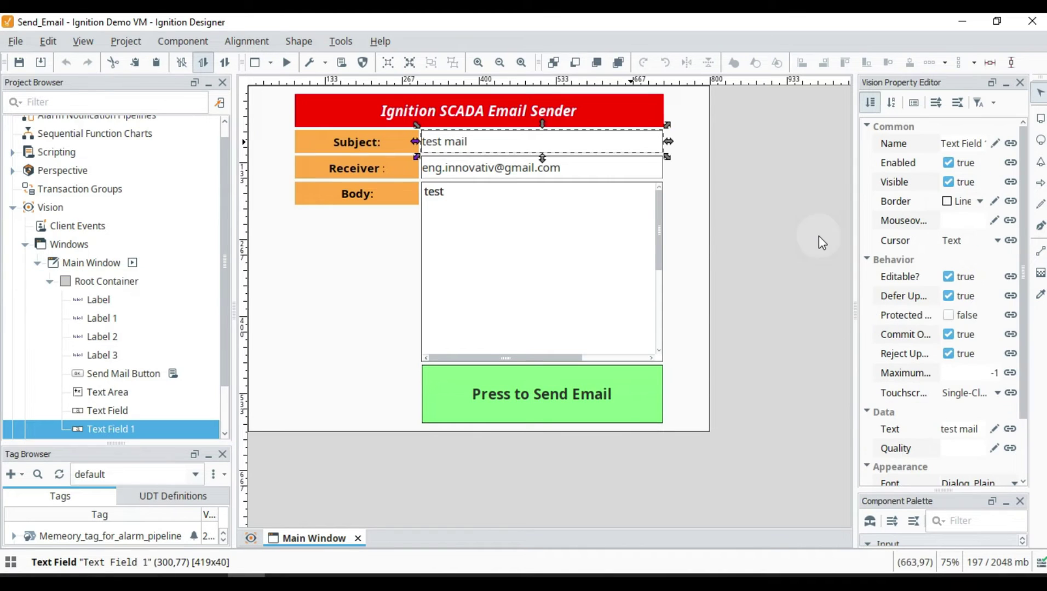
{"action": "left_click_drag", "start_coordinate": [856, 311], "coordinate": [771, 309]}
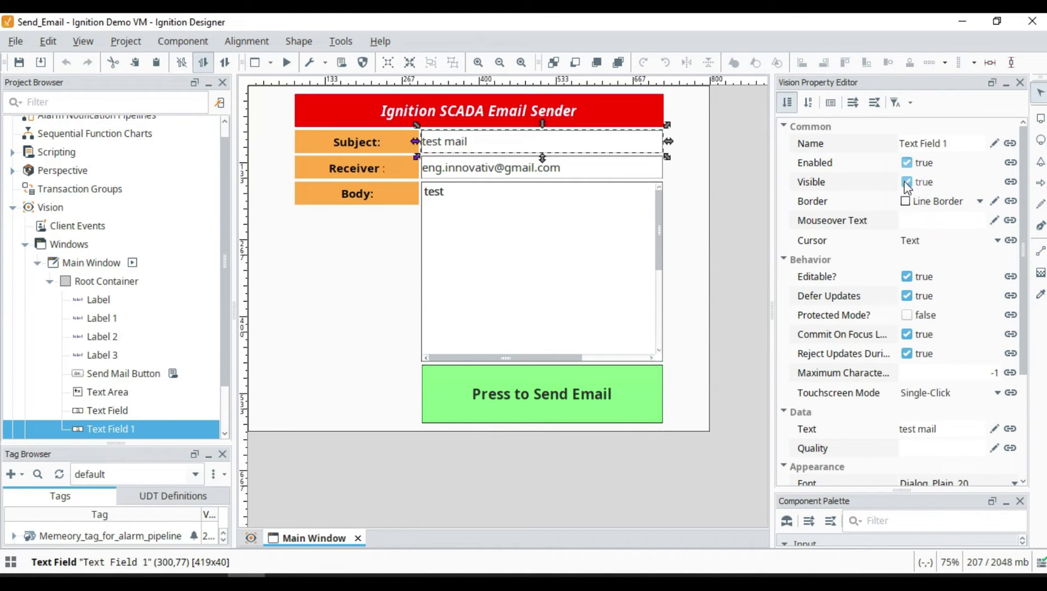
{"action": "left_click", "coordinate": [612, 175]}
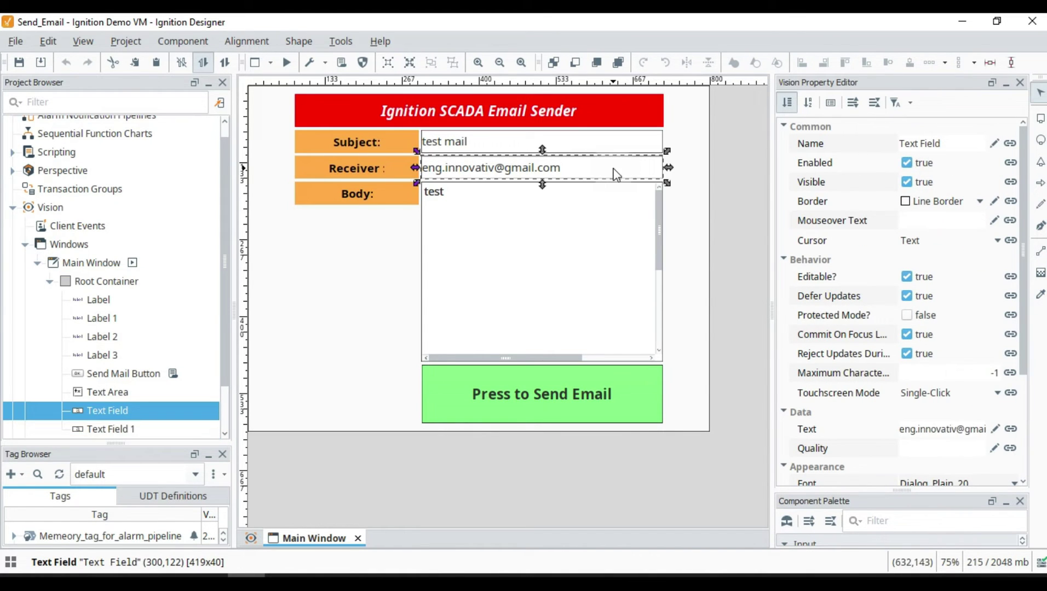
{"action": "left_click", "coordinate": [596, 264]}
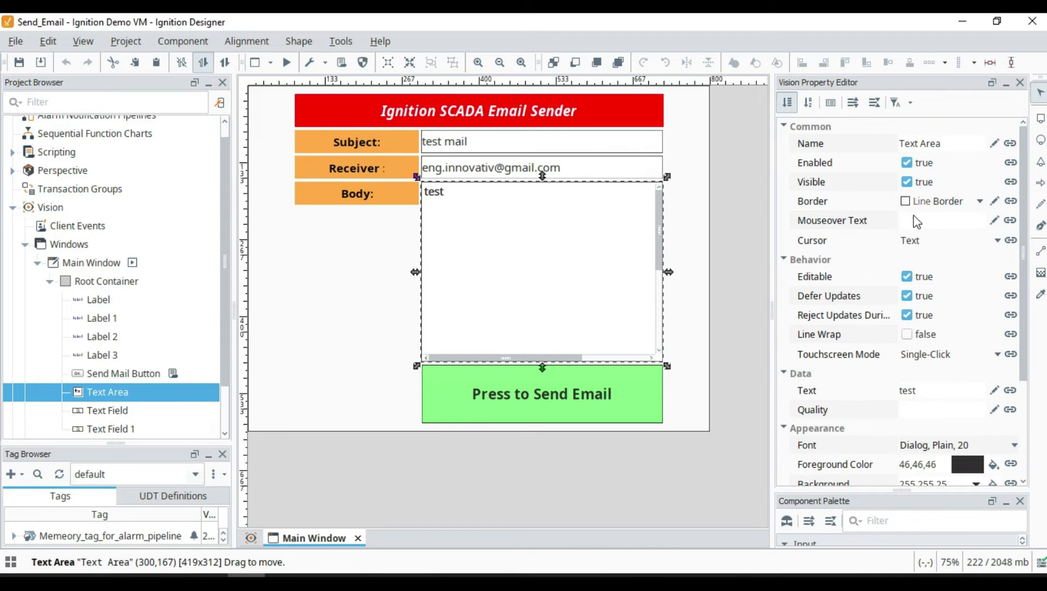
{"action": "left_click", "coordinate": [642, 408]}
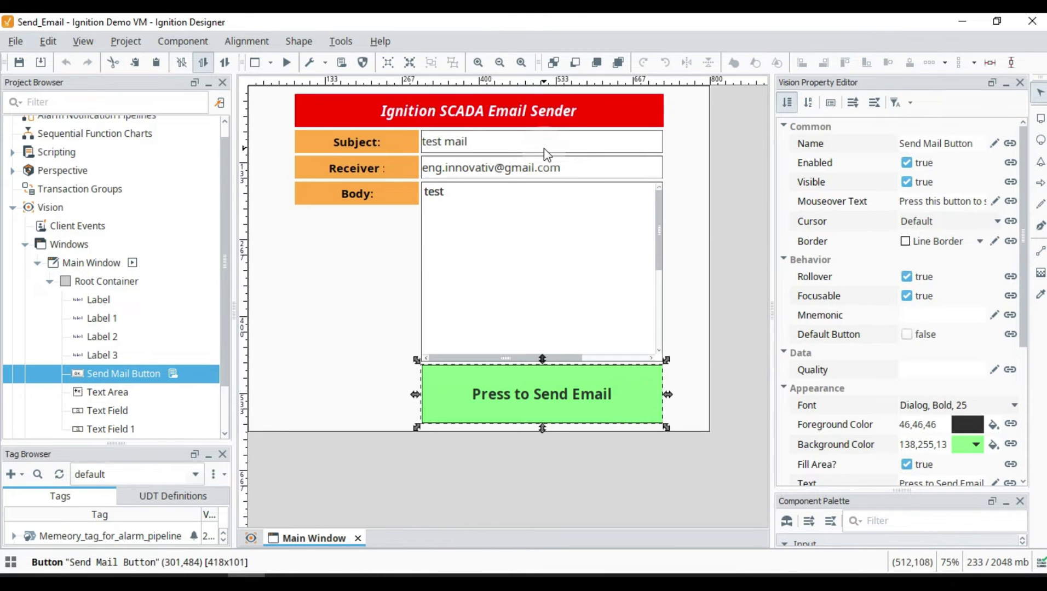
Step: Reselect the form fields, then open the Send Mail Button's scripts with Ctrl+J
{"action": "left_click", "coordinate": [493, 151]}
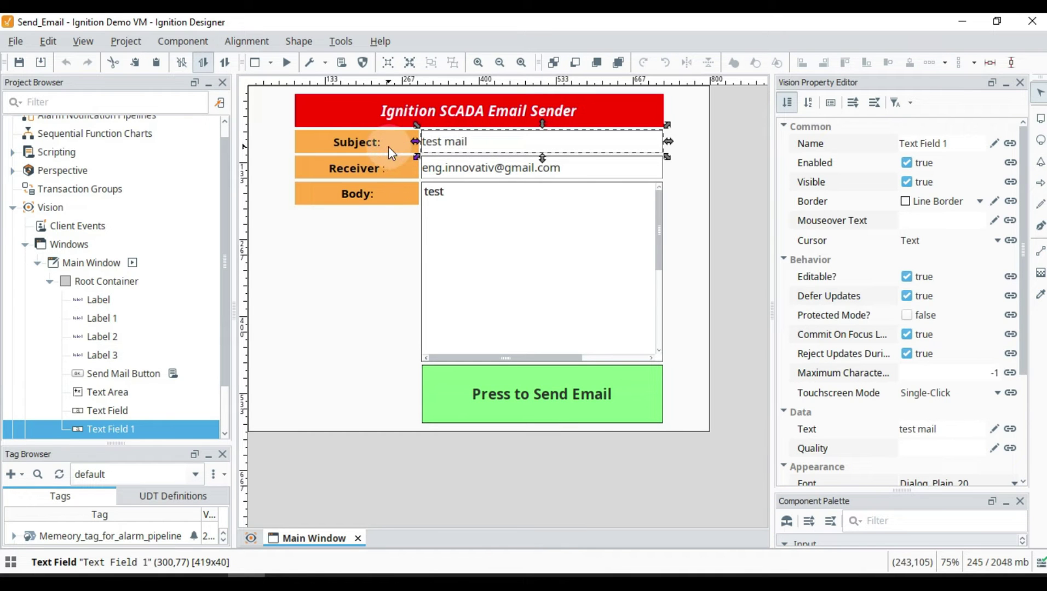
{"action": "left_click", "coordinate": [600, 173]}
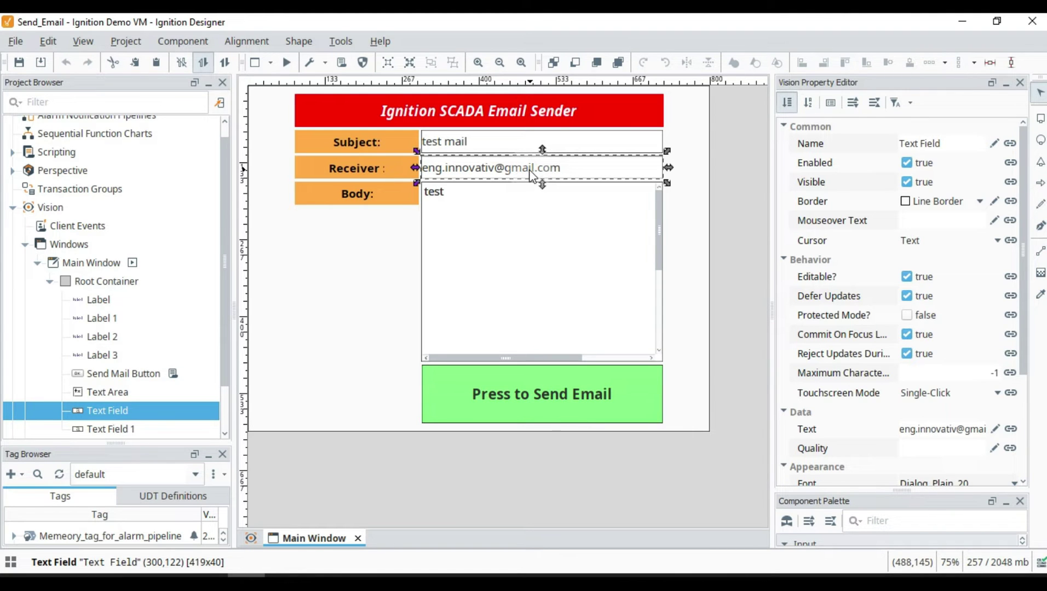
{"action": "left_click", "coordinate": [446, 241]}
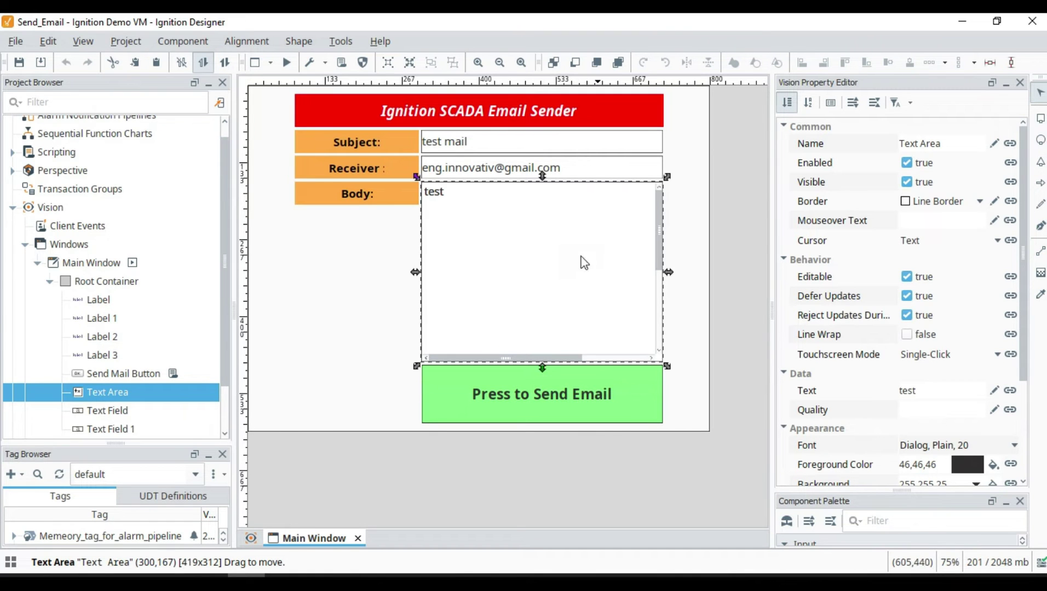
{"action": "left_click", "coordinate": [600, 141]}
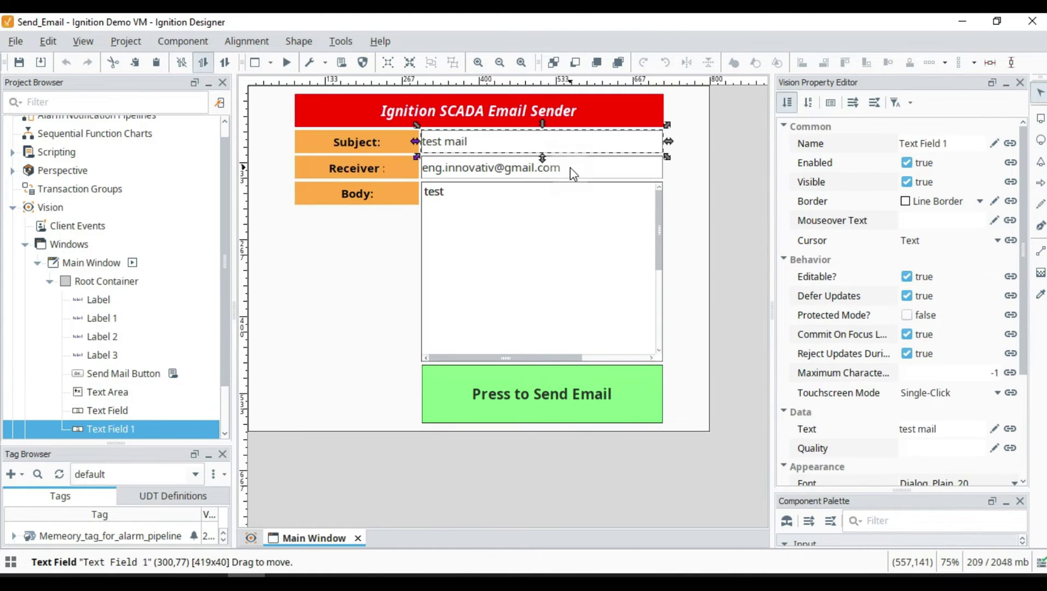
{"action": "left_click", "coordinate": [570, 168]}
{"action": "left_click", "coordinate": [560, 271]}
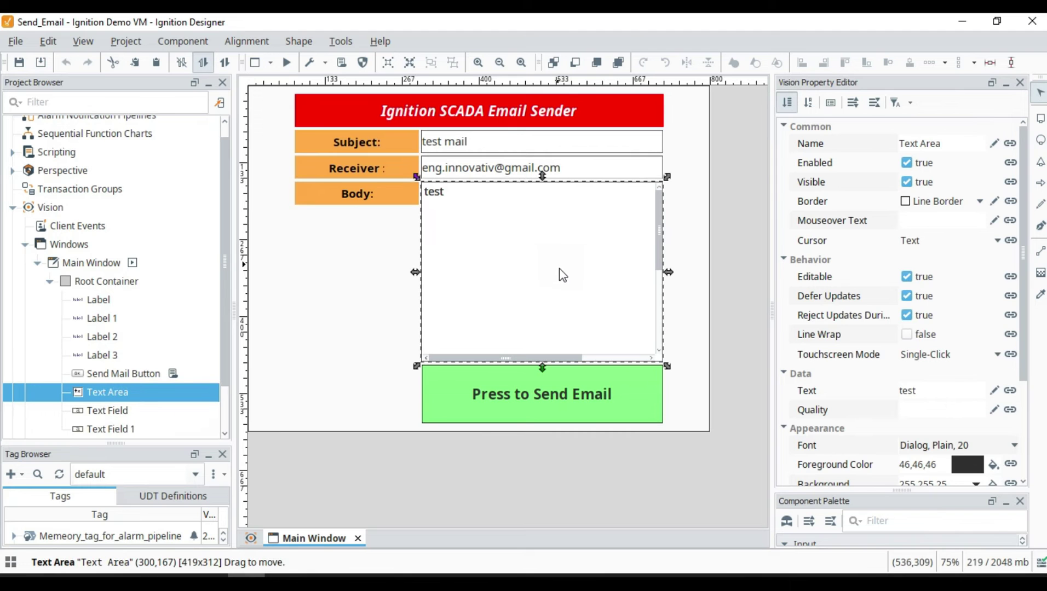
{"action": "left_click", "coordinate": [592, 363]}
{"action": "left_click", "coordinate": [605, 397]}
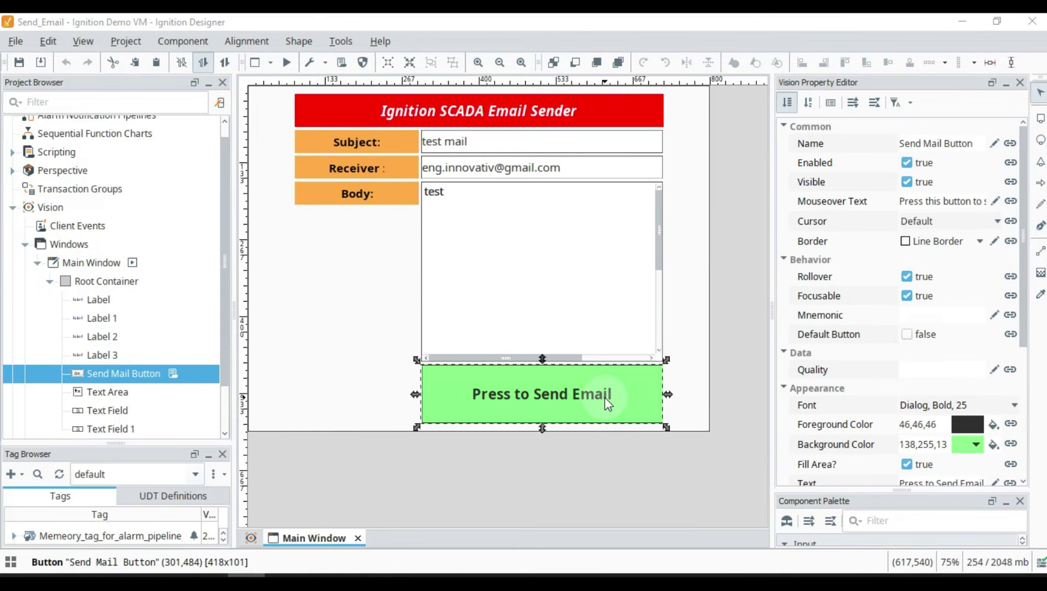
{"action": "key", "text": "ctrl+j"}
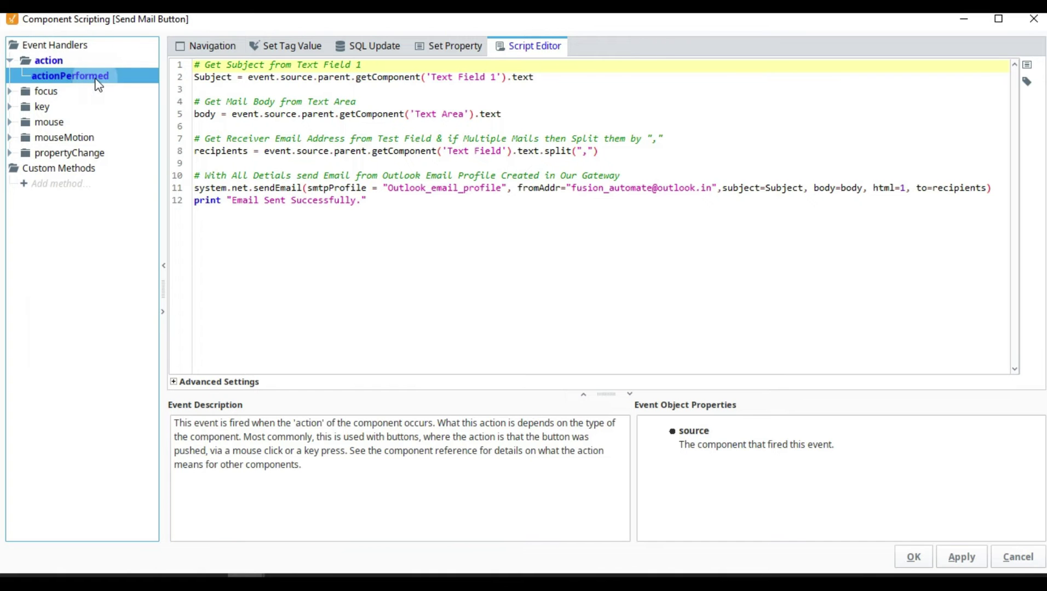
Step: Review the script, highlighting line 2's Subject expression reading Text Field 1's text
{"action": "left_click_drag", "start_coordinate": [442, 222], "coordinate": [178, 76]}
{"action": "left_click", "coordinate": [468, 224]}
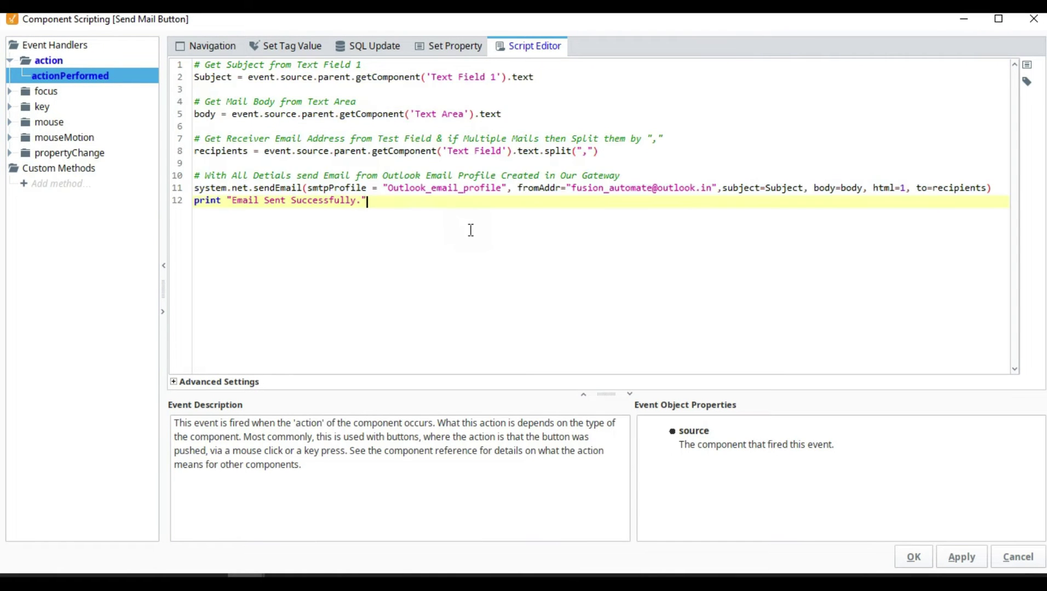
{"action": "double_click", "coordinate": [203, 79]}
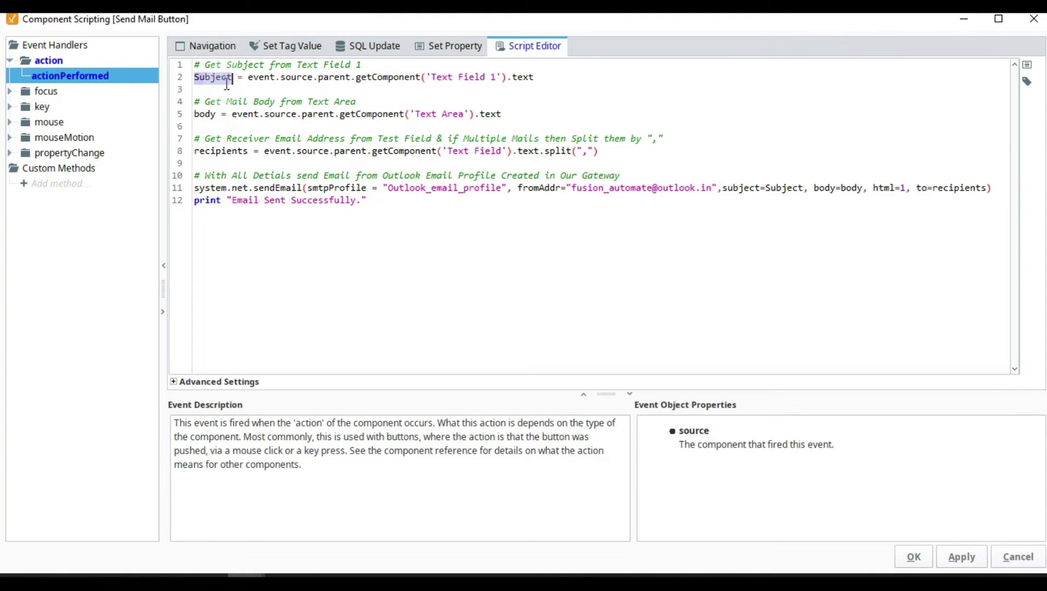
{"action": "left_click_drag", "start_coordinate": [248, 79], "coordinate": [534, 78]}
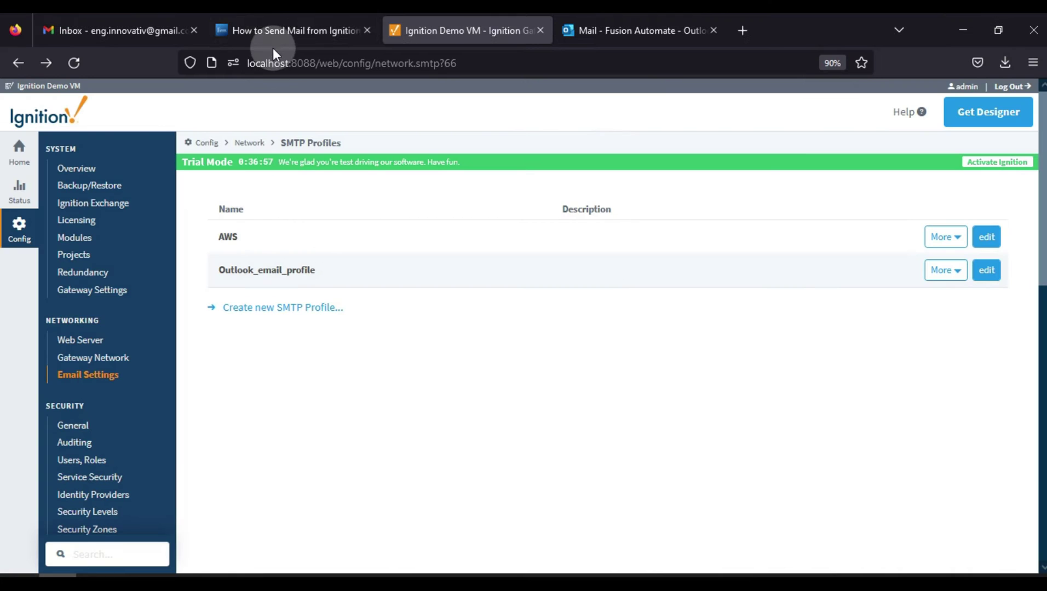
Step: Check the blog article and mark 'Text Field 1' and its text property on line 2
{"action": "left_click", "coordinate": [277, 44]}
{"action": "scroll", "coordinate": [678, 397], "scroll_direction": "down", "scroll_amount": 8}
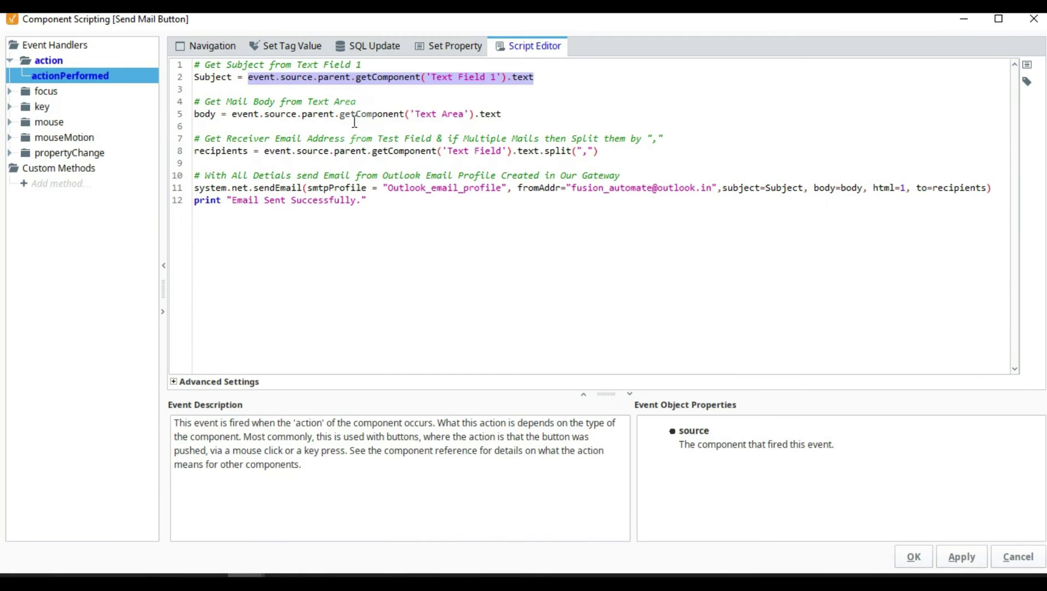
{"action": "left_click", "coordinate": [459, 78]}
{"action": "left_click_drag", "start_coordinate": [437, 81], "coordinate": [502, 81]}
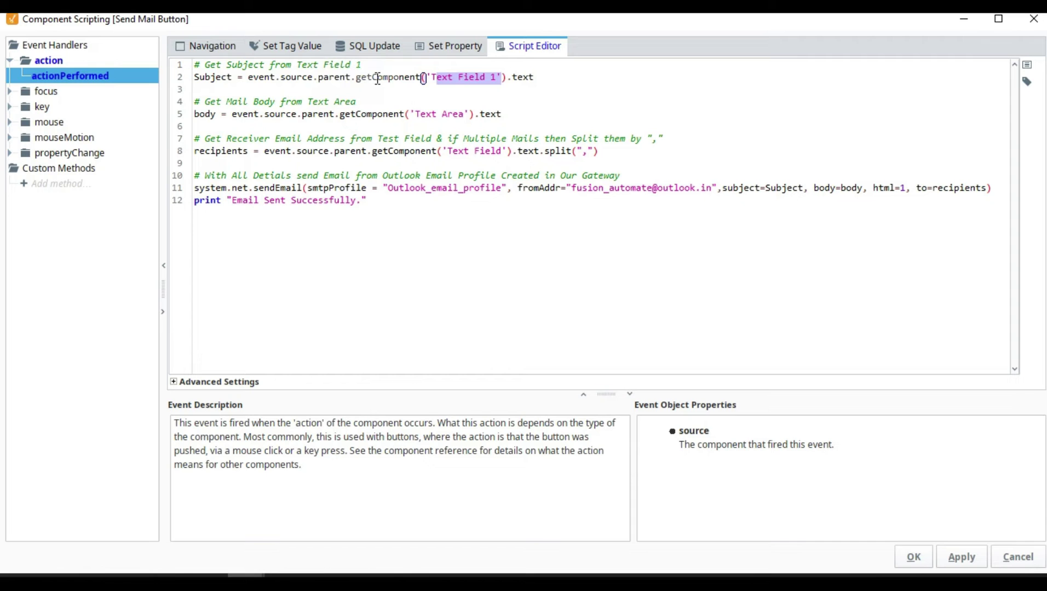
{"action": "left_click", "coordinate": [548, 78]}
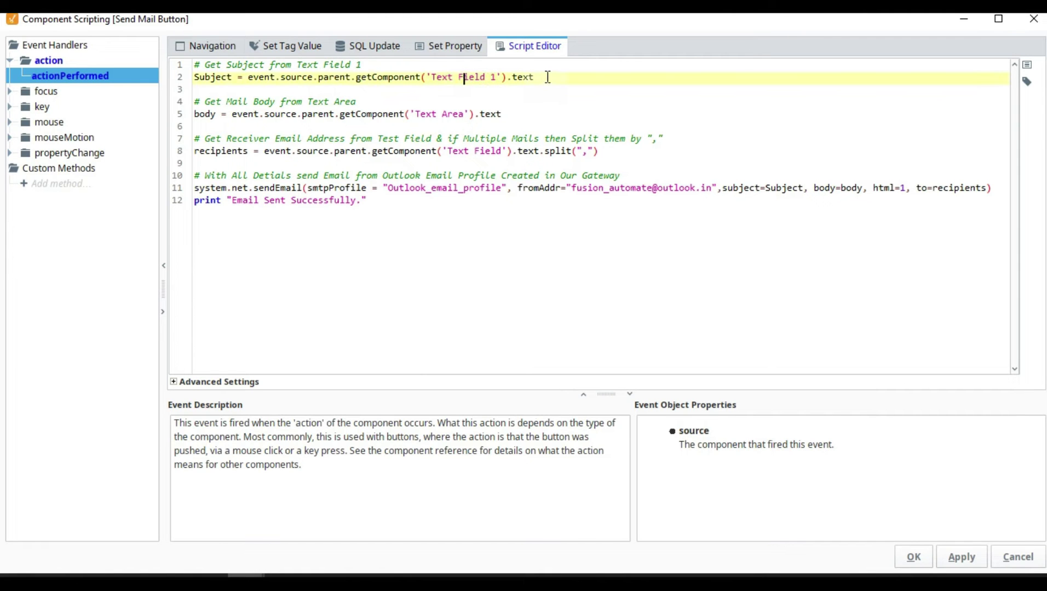
{"action": "double_click", "coordinate": [534, 77]}
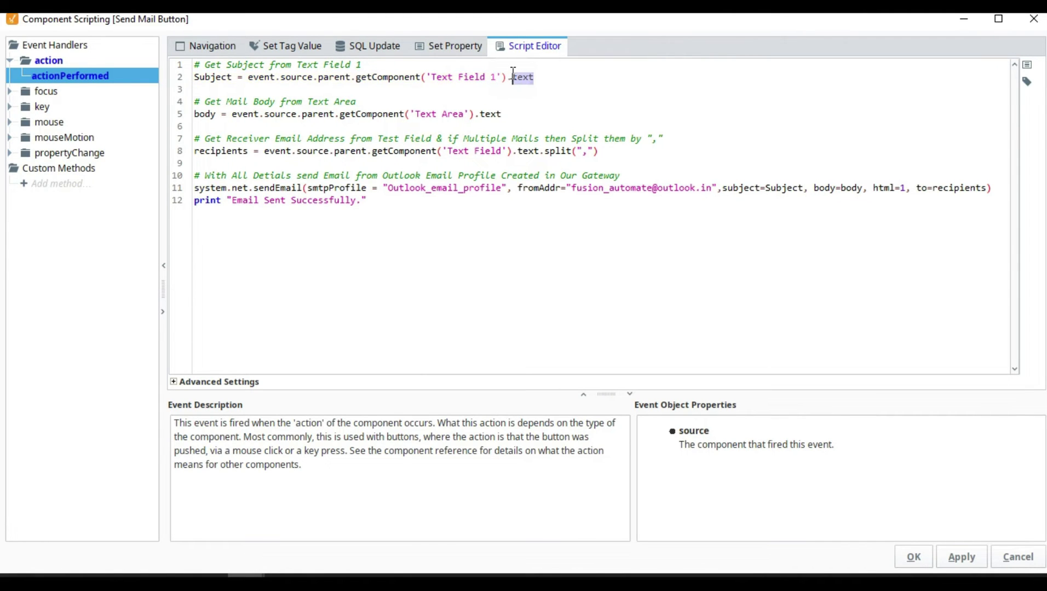
{"action": "key", "text": "alt+Tab"}
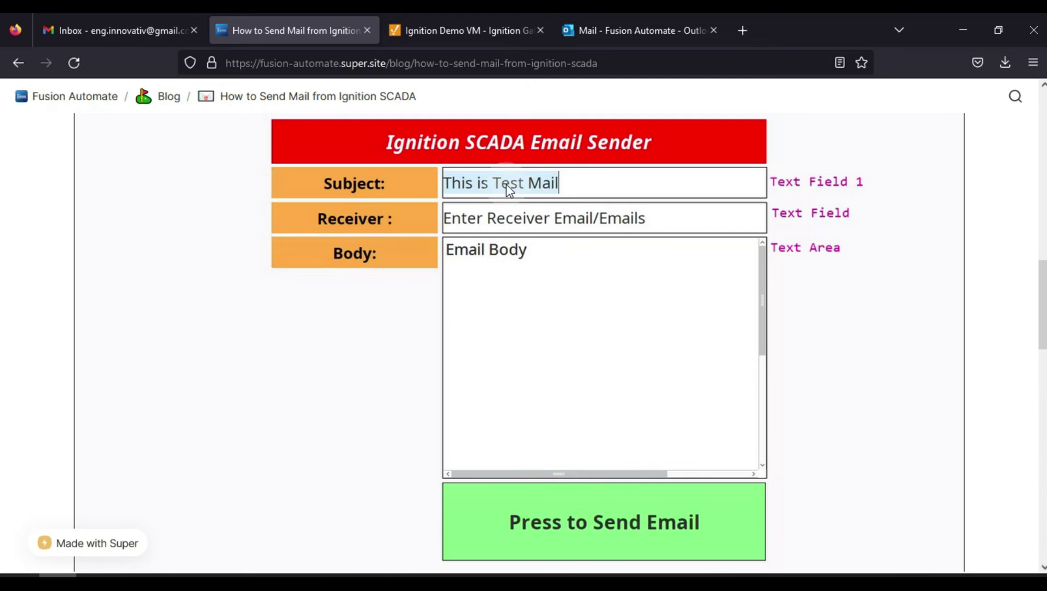
Step: Go over the body line and line 8's comma-split recipients against the blog's form diagram
{"action": "key", "text": "alt+Tab"}
{"action": "left_click", "coordinate": [286, 115]}
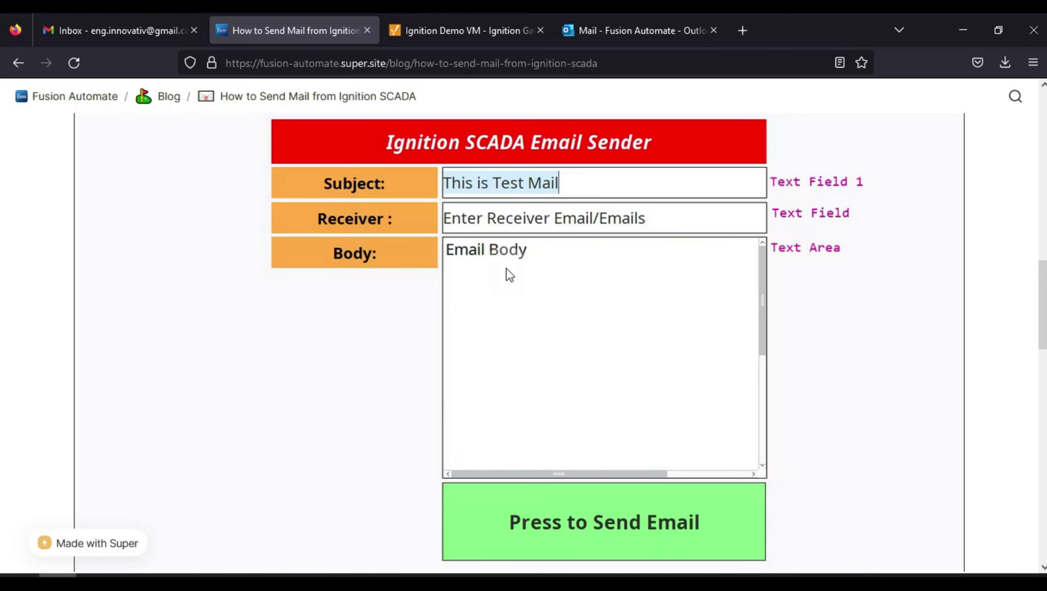
{"action": "key", "text": "alt+Tab"}
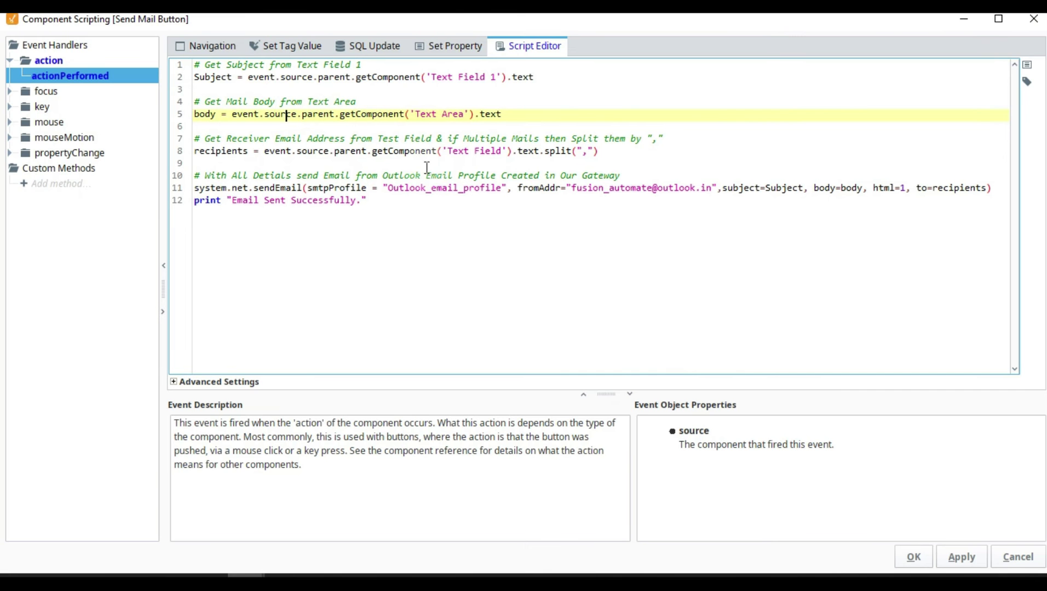
{"action": "left_click", "coordinate": [213, 153]}
{"action": "double_click", "coordinate": [213, 153]}
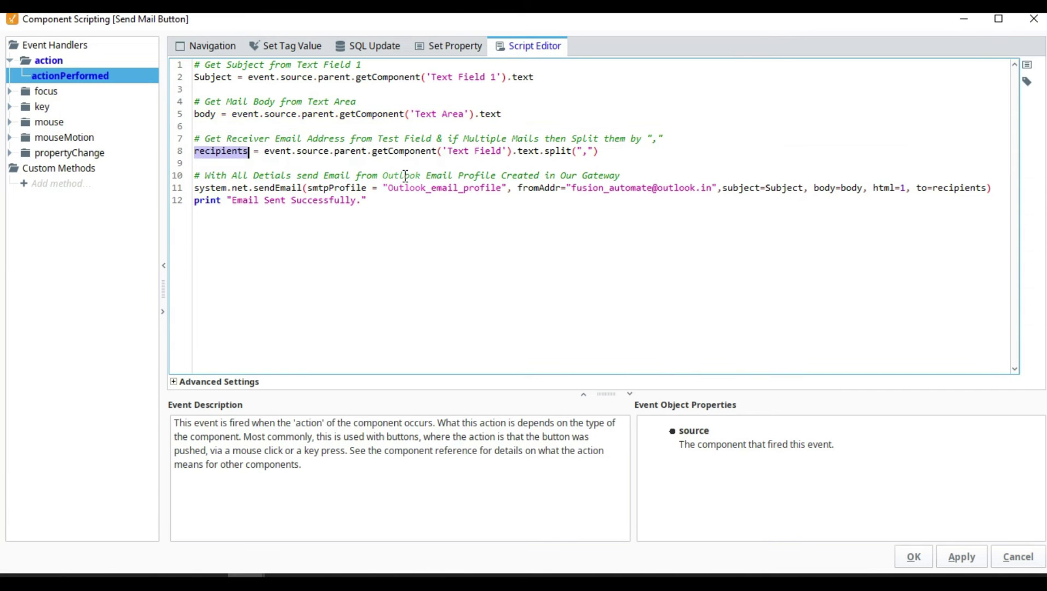
{"action": "key", "text": "alt+Tab"}
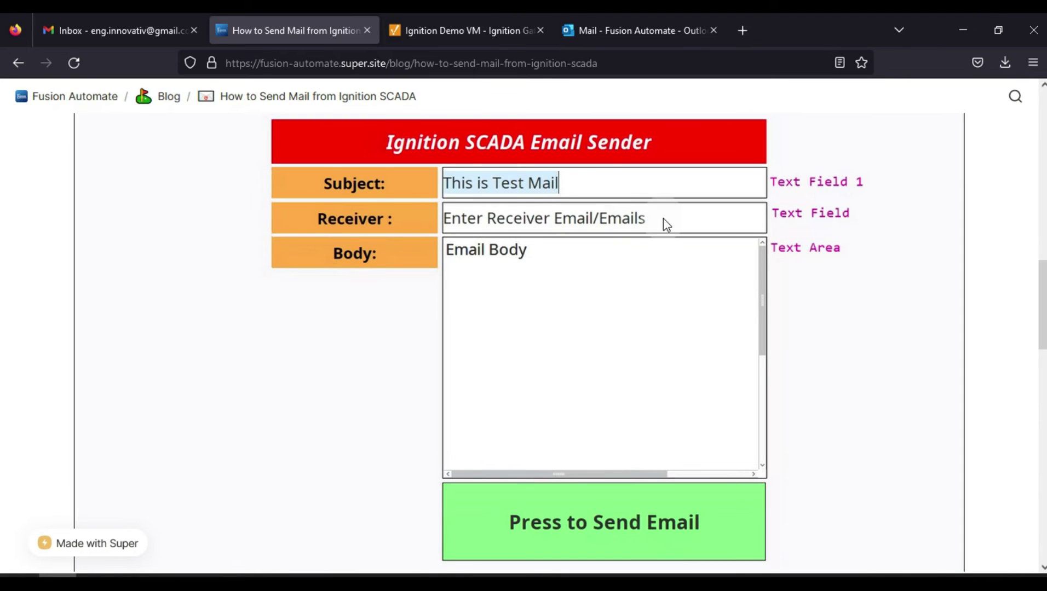
{"action": "key", "text": "alt+Tab"}
{"action": "key", "text": "alt+Tab"}
{"action": "key", "text": "alt+Tab"}
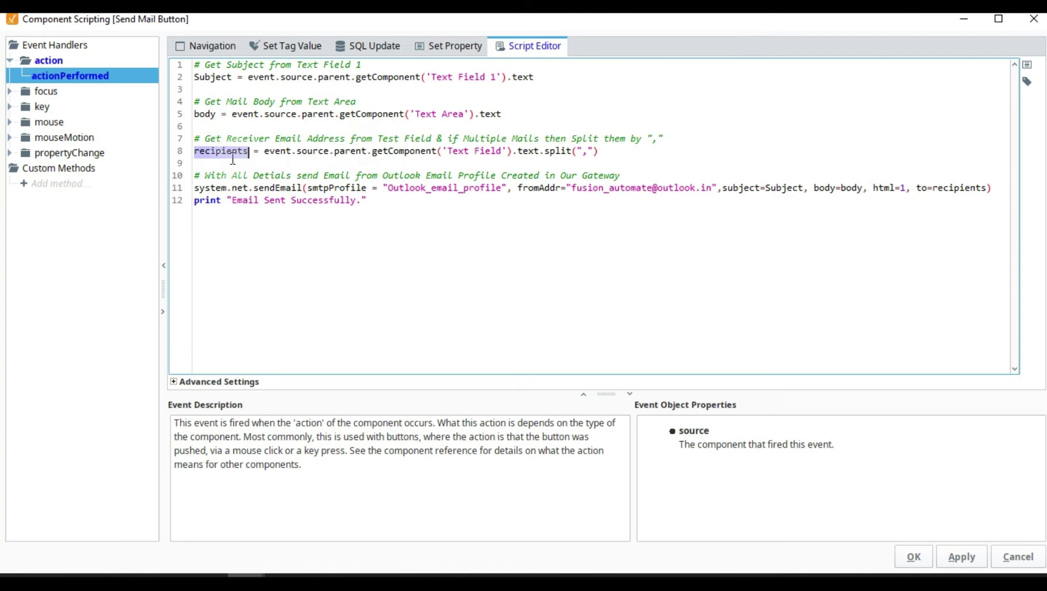
{"action": "double_click", "coordinate": [228, 156]}
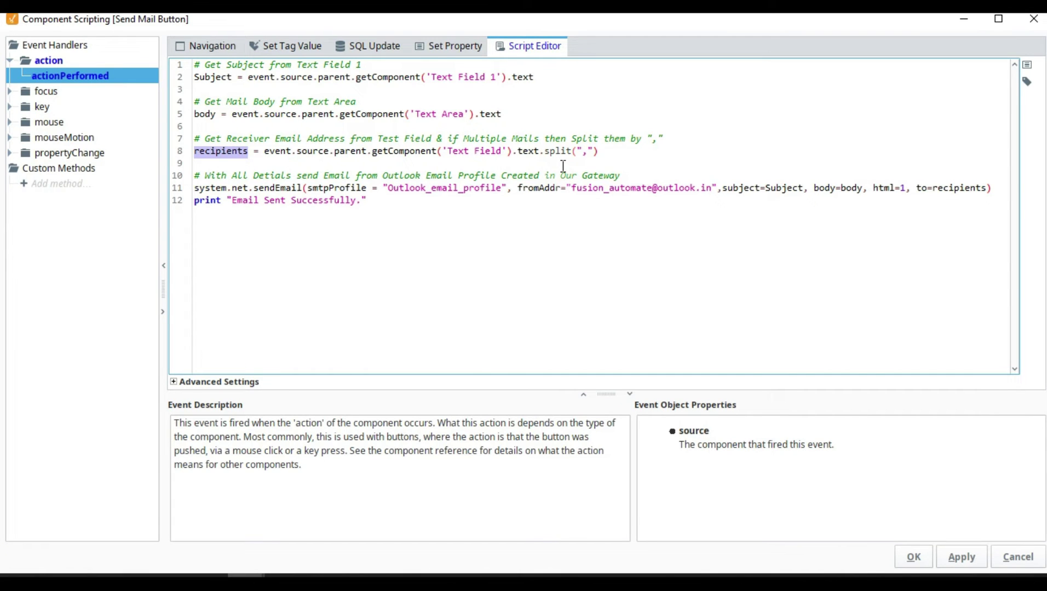
{"action": "left_click_drag", "start_coordinate": [608, 157], "coordinate": [513, 155]}
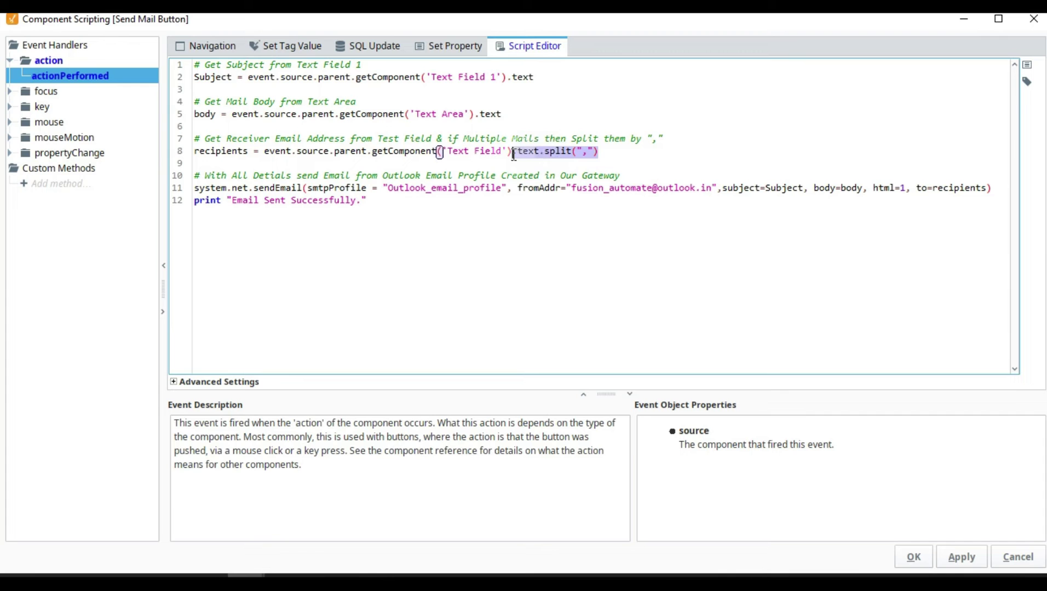
Step: Explain sendEmail's smtpProfile, sender, subject, body and recipients arguments, then accept the script
{"action": "left_click", "coordinate": [578, 175]}
{"action": "left_click", "coordinate": [199, 189]}
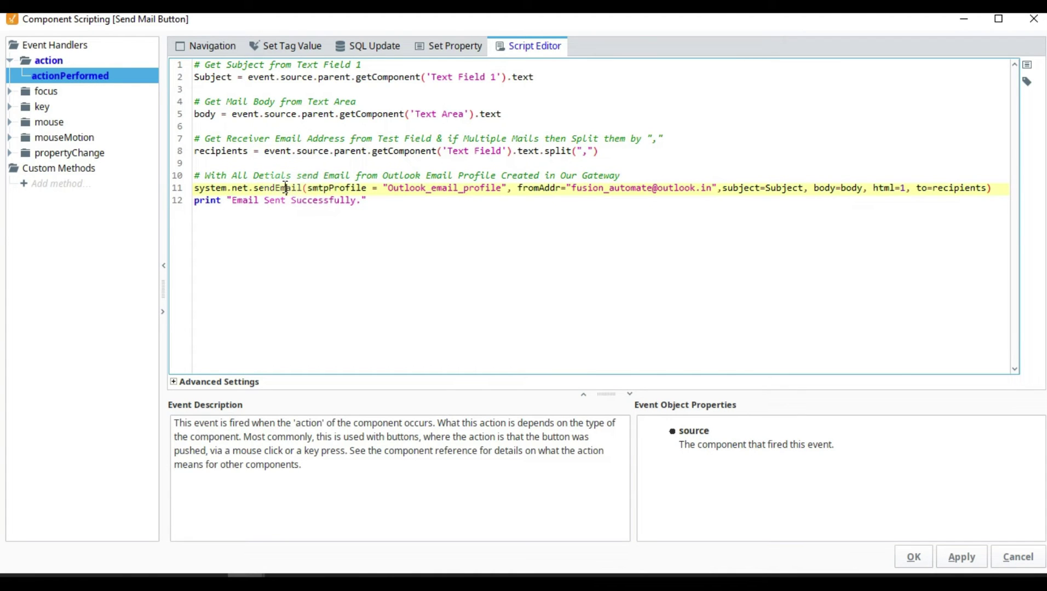
{"action": "left_click_drag", "start_coordinate": [307, 191], "coordinate": [513, 189]}
{"action": "left_click", "coordinate": [541, 189]}
{"action": "left_click_drag", "start_coordinate": [724, 188], "coordinate": [803, 189]}
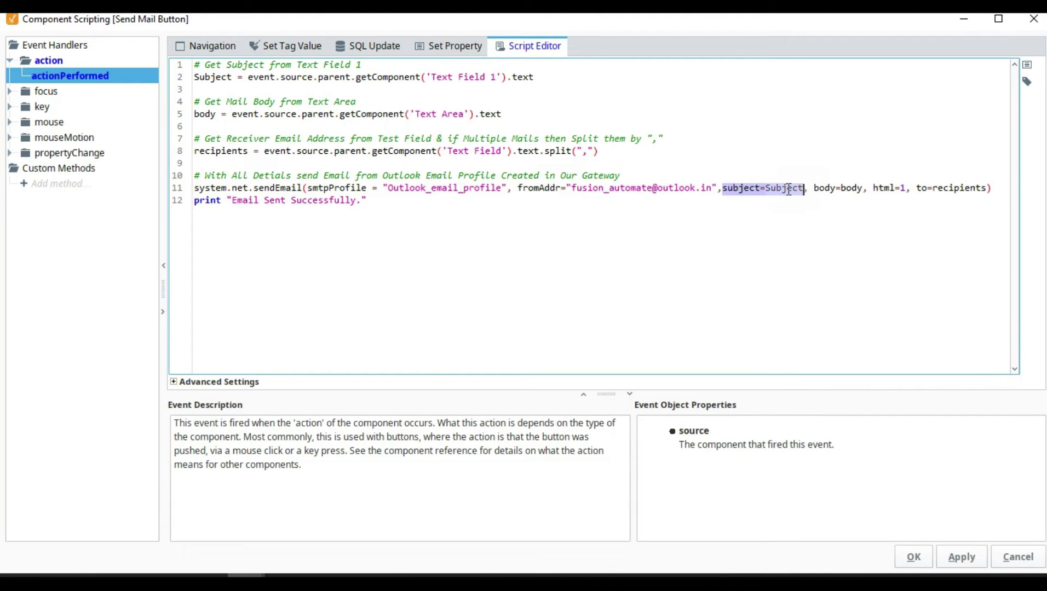
{"action": "triple_click", "coordinate": [265, 78]}
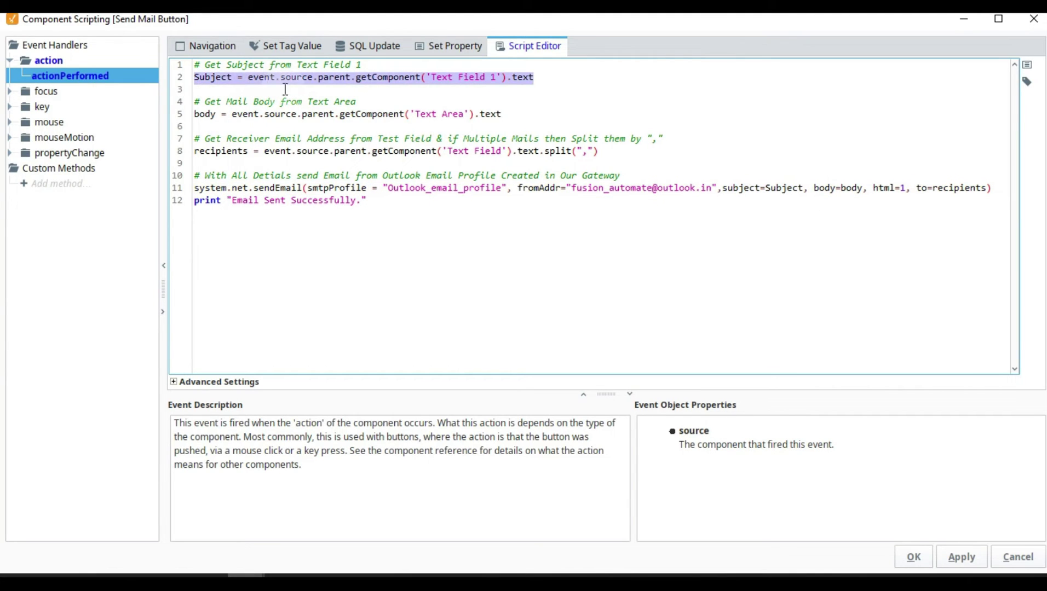
{"action": "double_click", "coordinate": [778, 188]}
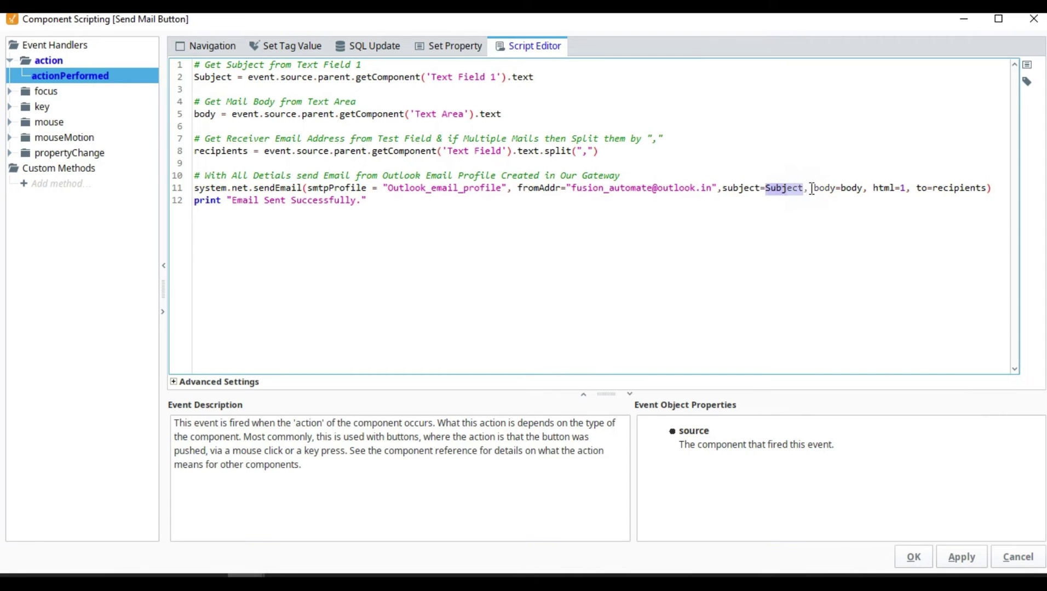
{"action": "double_click", "coordinate": [851, 188]}
{"action": "double_click", "coordinate": [968, 188]}
{"action": "left_click", "coordinate": [889, 266]}
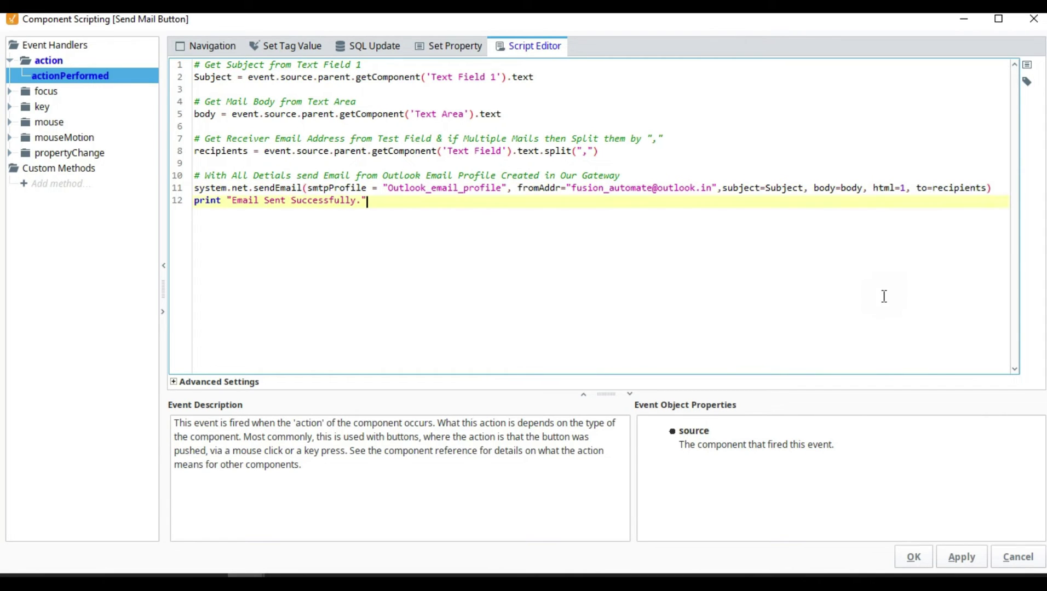
{"action": "left_click", "coordinate": [909, 557]}
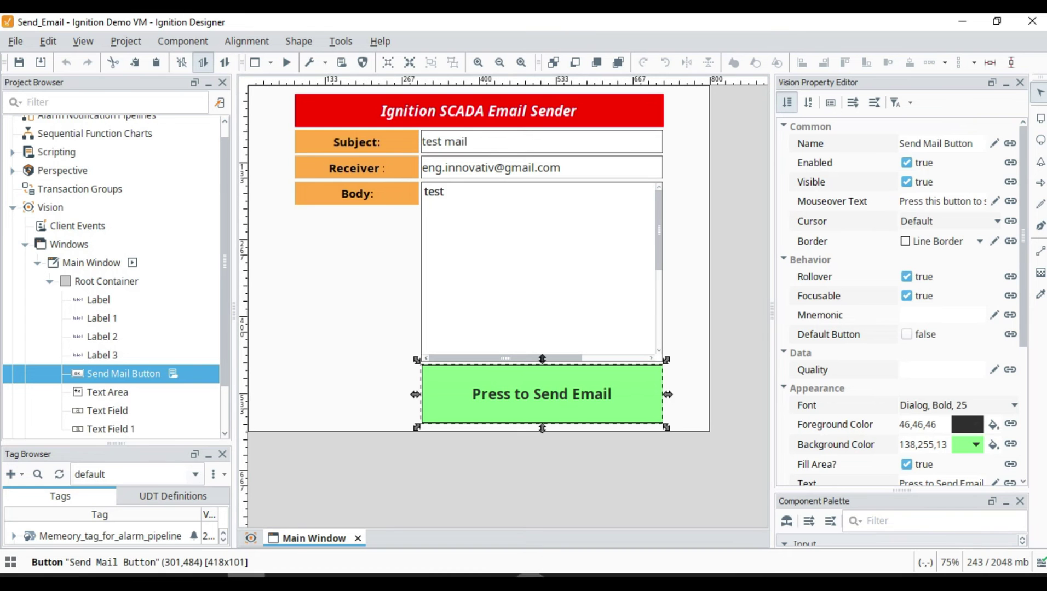
Step: Launch the project as a full-screen client from Tools > Launch Project
{"action": "left_click", "coordinate": [734, 254]}
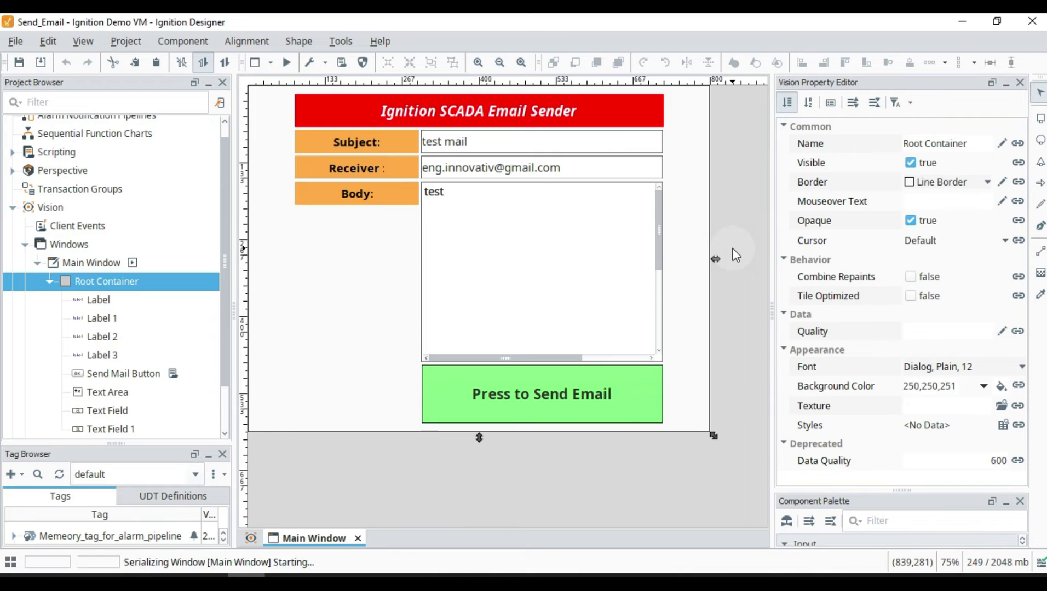
{"action": "left_click", "coordinate": [355, 48]}
{"action": "mouse_move", "coordinate": [439, 193]}
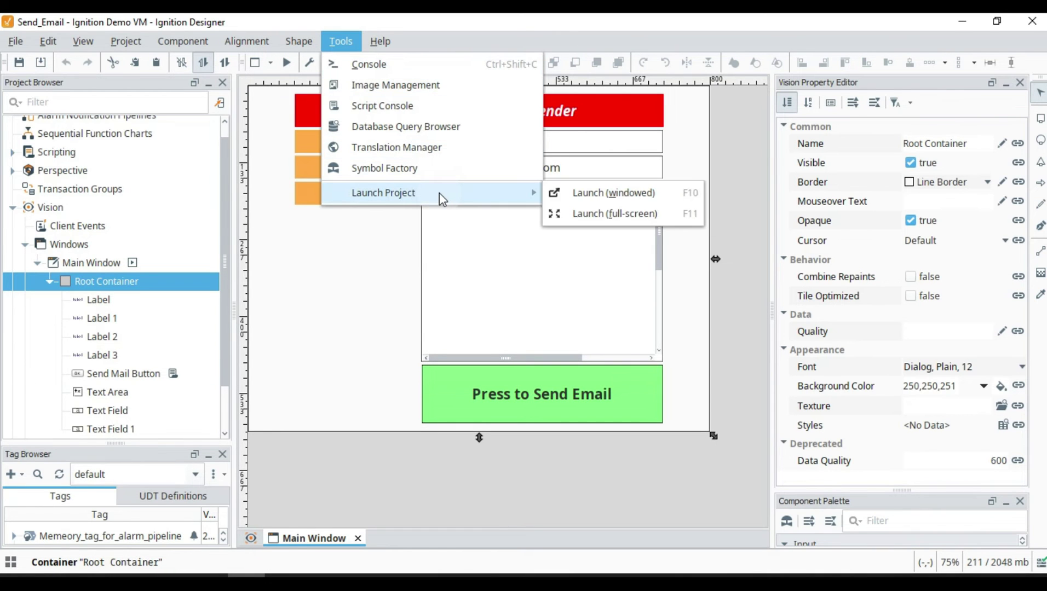
{"action": "left_click", "coordinate": [624, 215]}
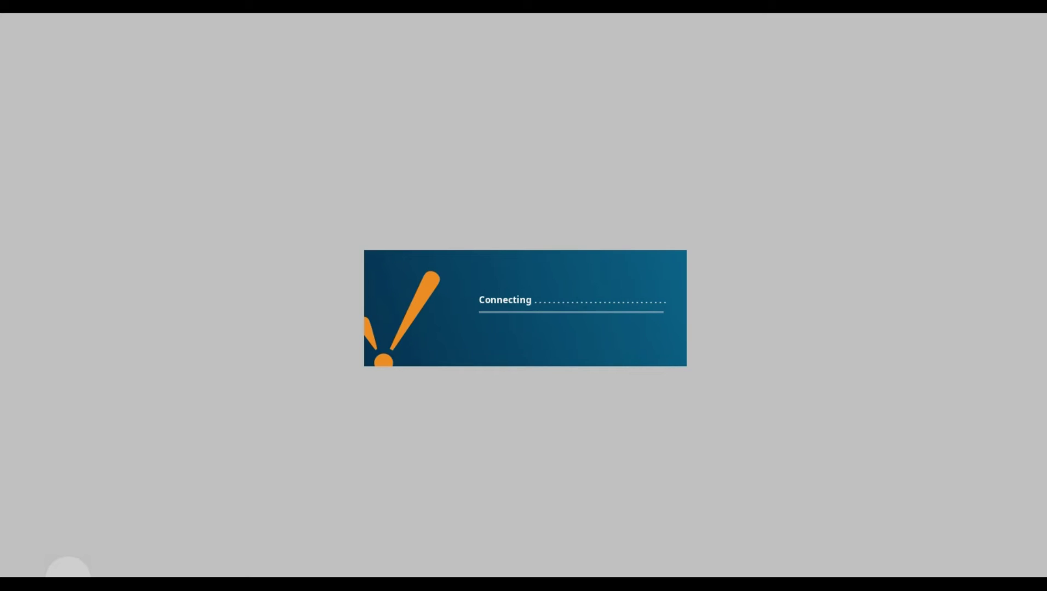
Step: Bring the Firefox browser back to the front via the Start menu
{"action": "key", "text": "super"}
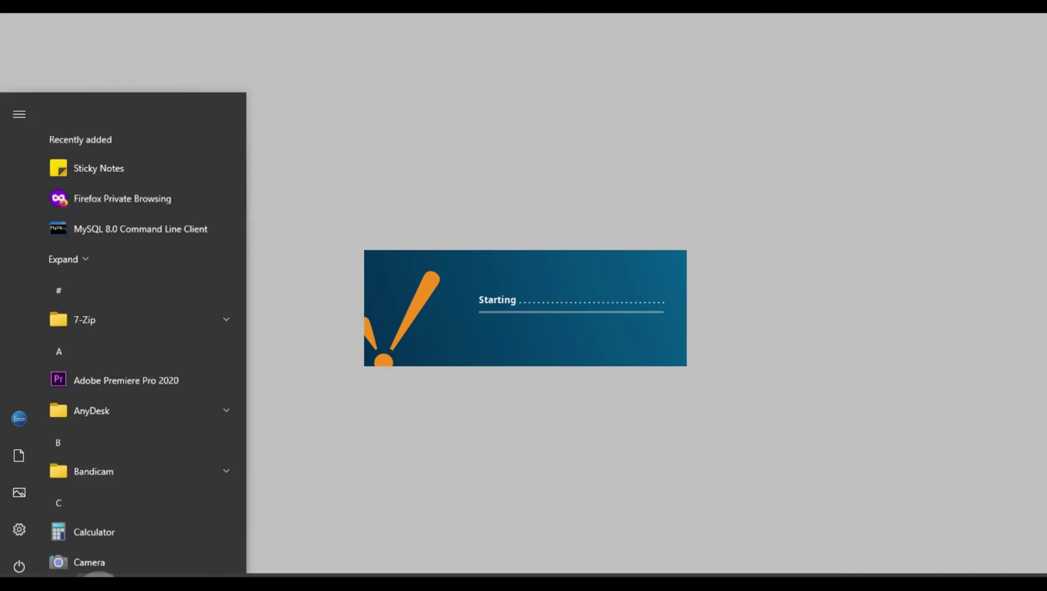
{"action": "mouse_move", "coordinate": [66, 575]}
{"action": "left_click", "coordinate": [82, 525]}
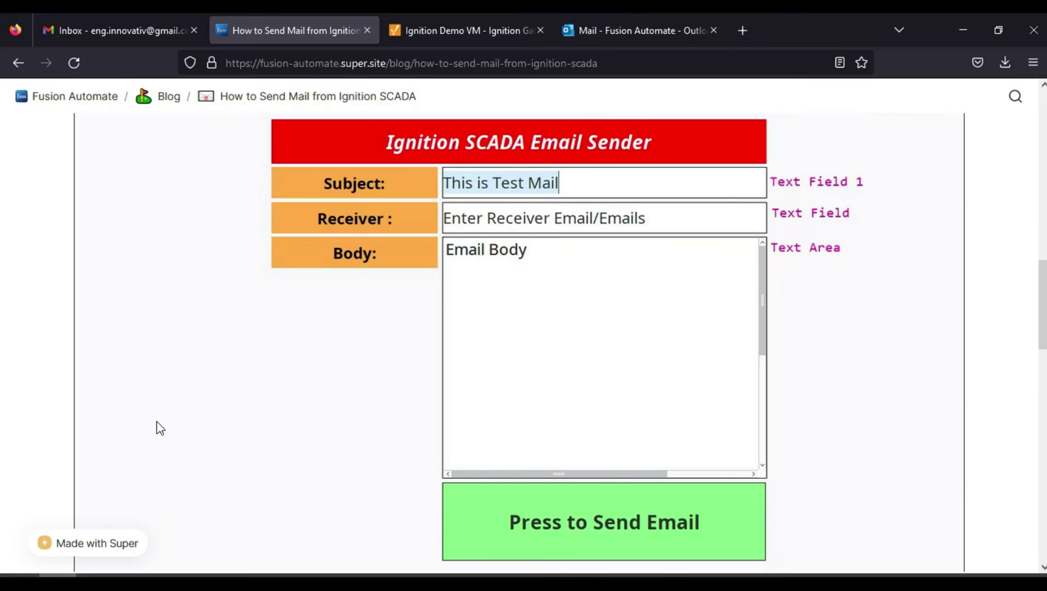
Step: Refresh the Gmail inbox to confirm no new mail has arrived yet
{"action": "left_click", "coordinate": [104, 32]}
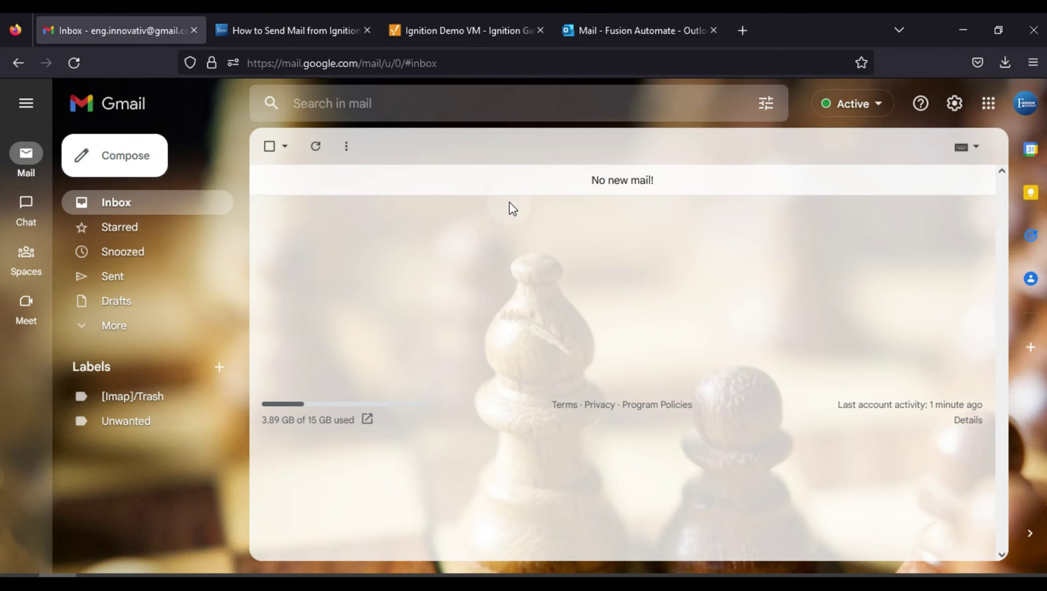
{"action": "left_click", "coordinate": [316, 146]}
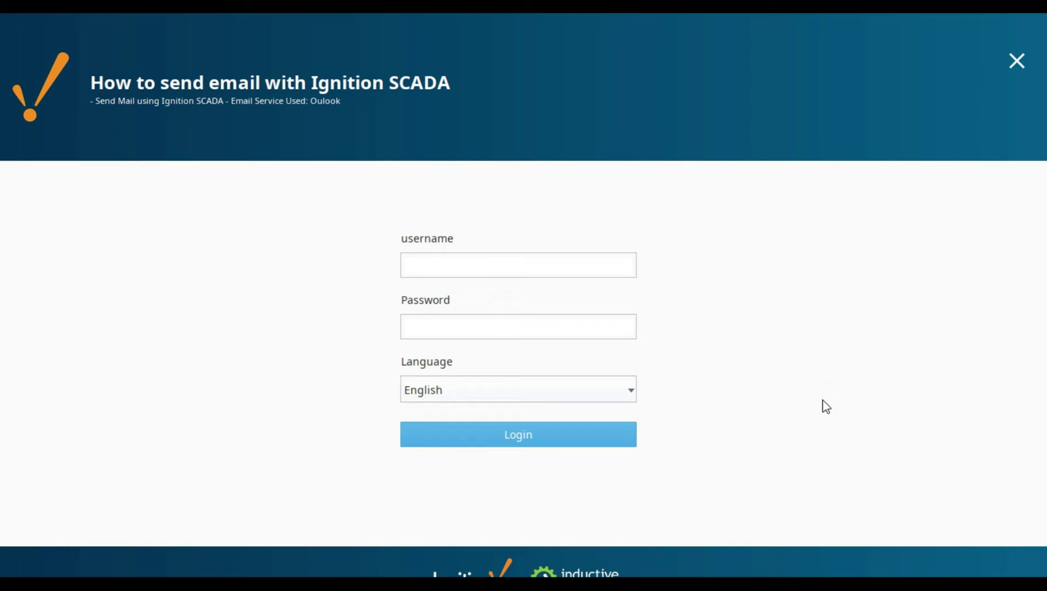
Step: Enter the account password and submit to log in to the Ignition client
{"action": "type", "text": "dmpassword"}
{"action": "key", "text": "Return"}
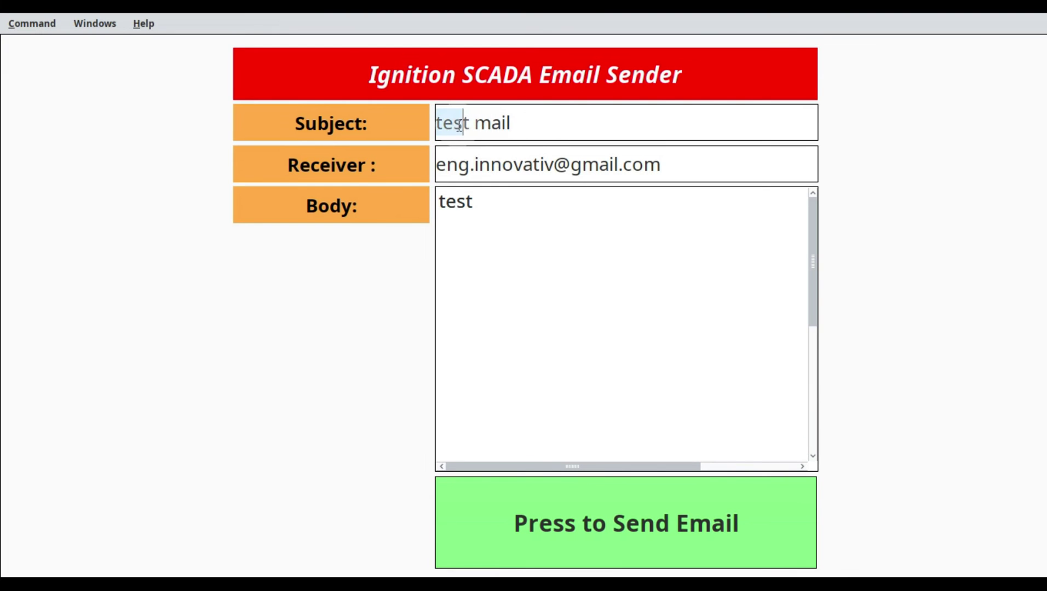
Step: Change the Subject to 'This is the test mail from Ignition SCADA', keeping the receiver address
{"action": "left_click", "coordinate": [546, 123]}
{"action": "key", "text": "BackSpace"}
{"action": "key", "text": "BackSpace"}
{"action": "key", "text": "BackSpace"}
{"action": "key", "text": "BackSpace"}
{"action": "key", "text": "BackSpace"}
{"action": "key", "text": "BackSpace"}
{"action": "key", "text": "BackSpace"}
{"action": "type", "text": "T"}
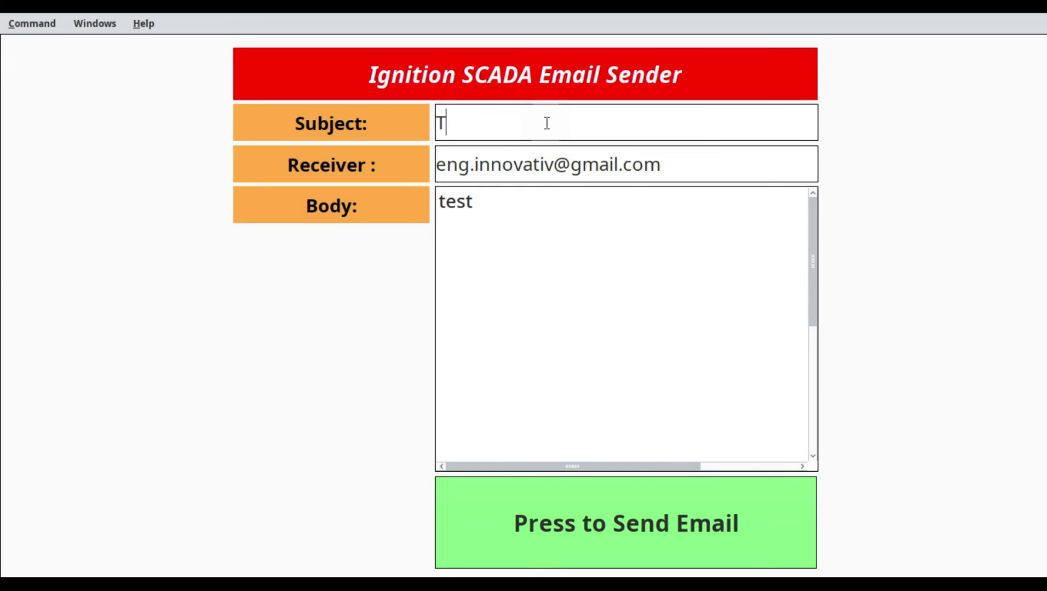
{"action": "type", "text": "his is the"}
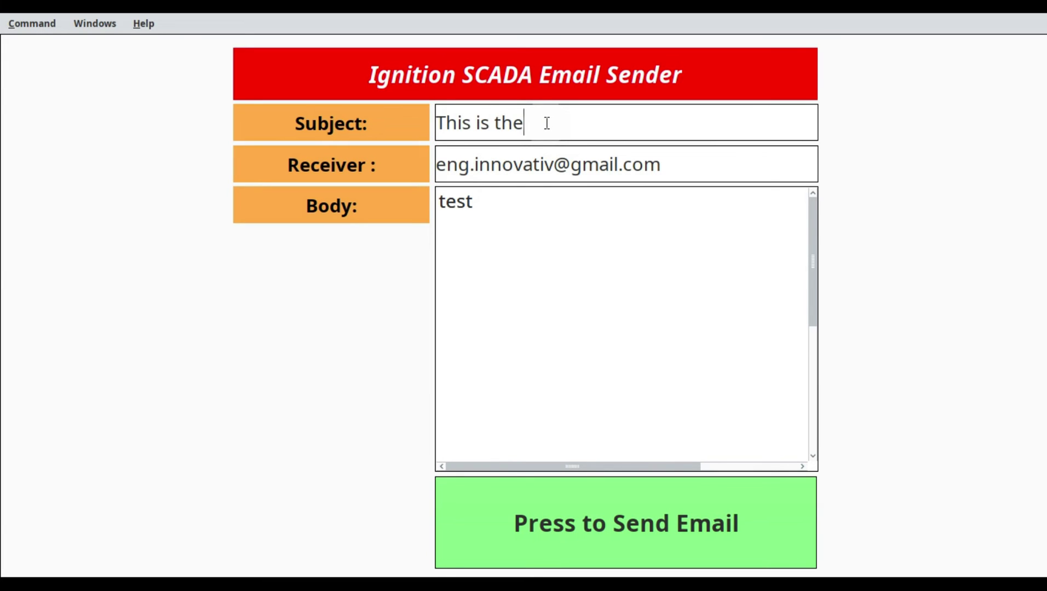
{"action": "type", "text": " test mail from Ignition SCADA"}
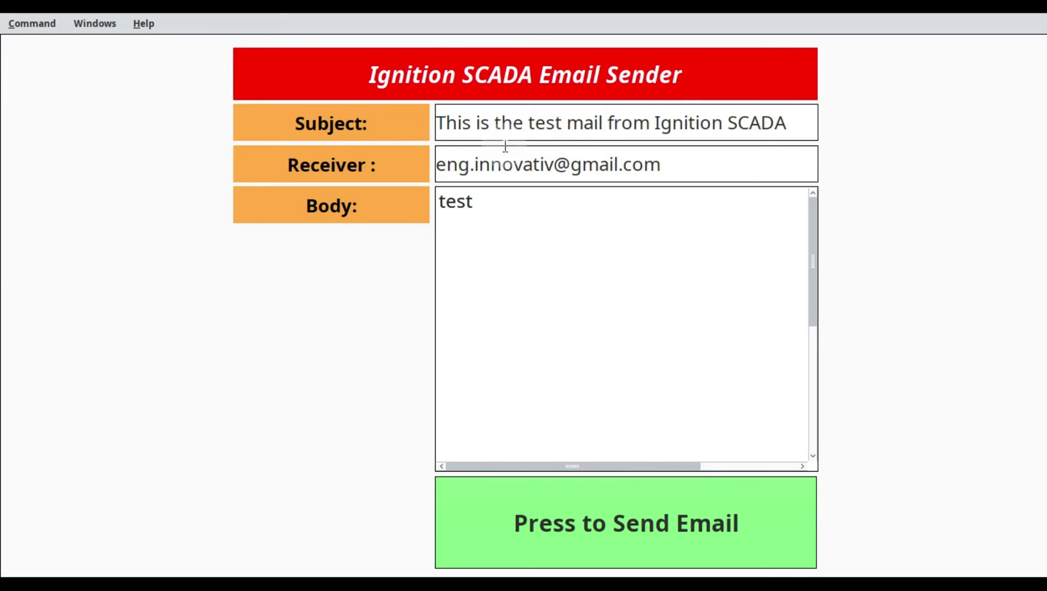
{"action": "left_click", "coordinate": [486, 163]}
{"action": "left_click", "coordinate": [670, 165]}
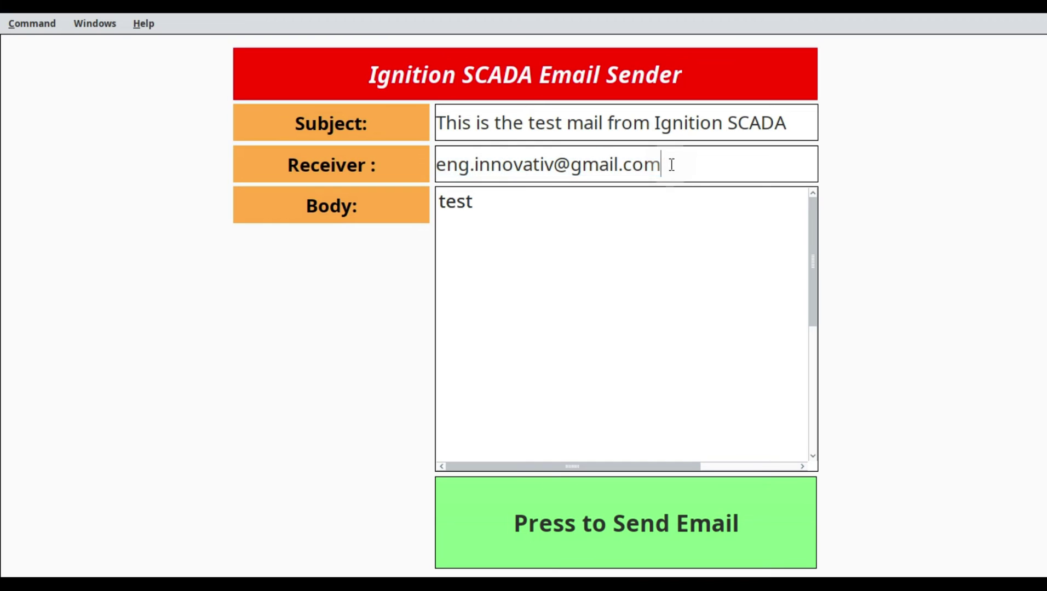
{"action": "left_click_drag", "start_coordinate": [673, 168], "coordinate": [421, 178]}
{"action": "left_click", "coordinate": [698, 173]}
Step: Replace the Body with 'This is test body' and send the email
{"action": "left_click", "coordinate": [614, 217]}
{"action": "key", "text": "ctrl+a"}
{"action": "key", "text": "BackSpace"}
{"action": "type", "text": "This"}
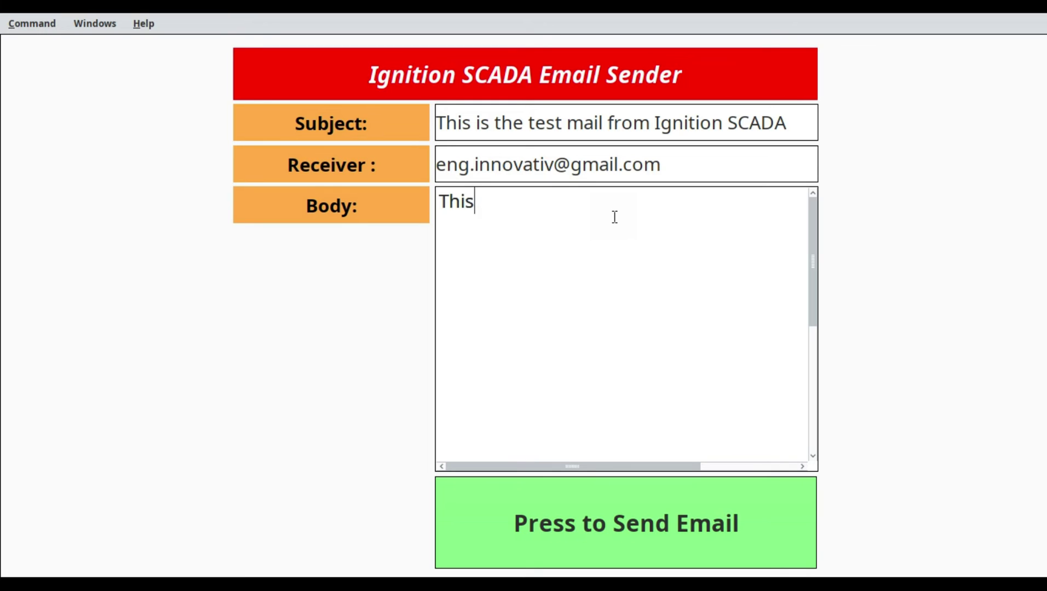
{"action": "type", "text": " is test body"}
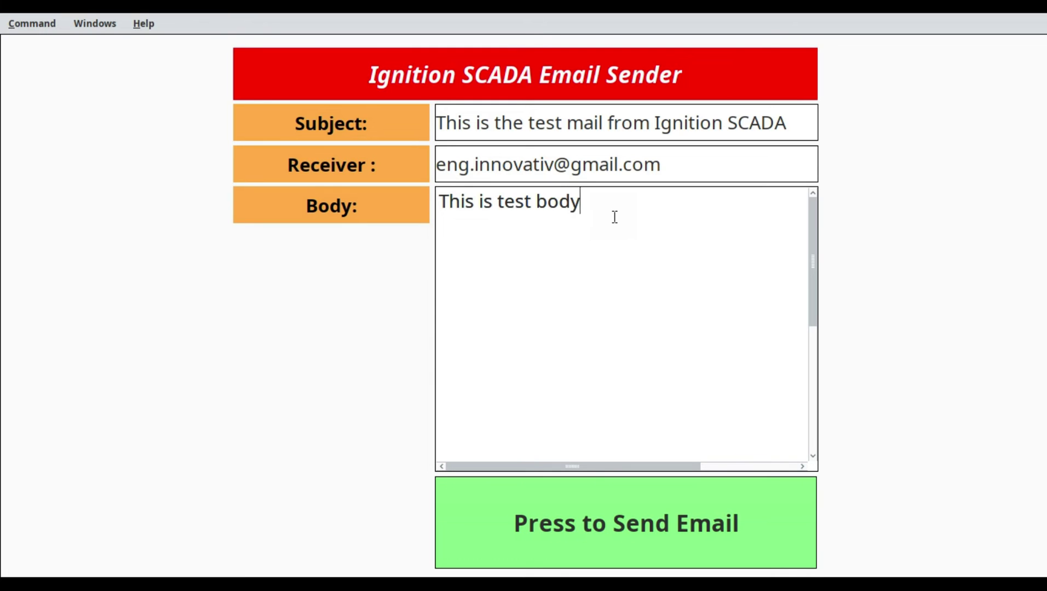
{"action": "left_click", "coordinate": [518, 523]}
{"action": "left_click", "coordinate": [758, 523]}
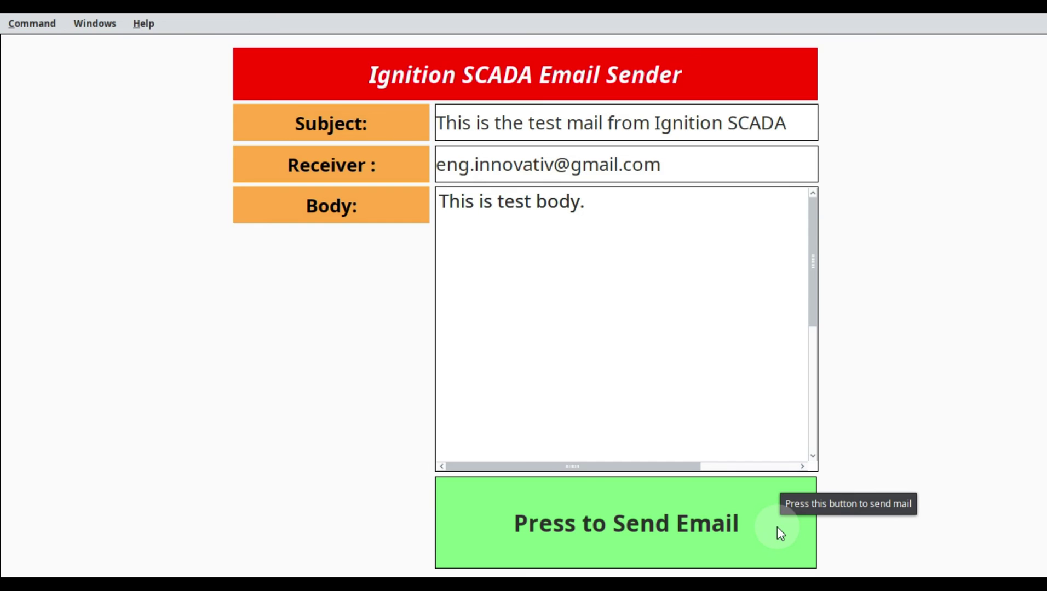
{"action": "key", "text": "alt+Tab"}
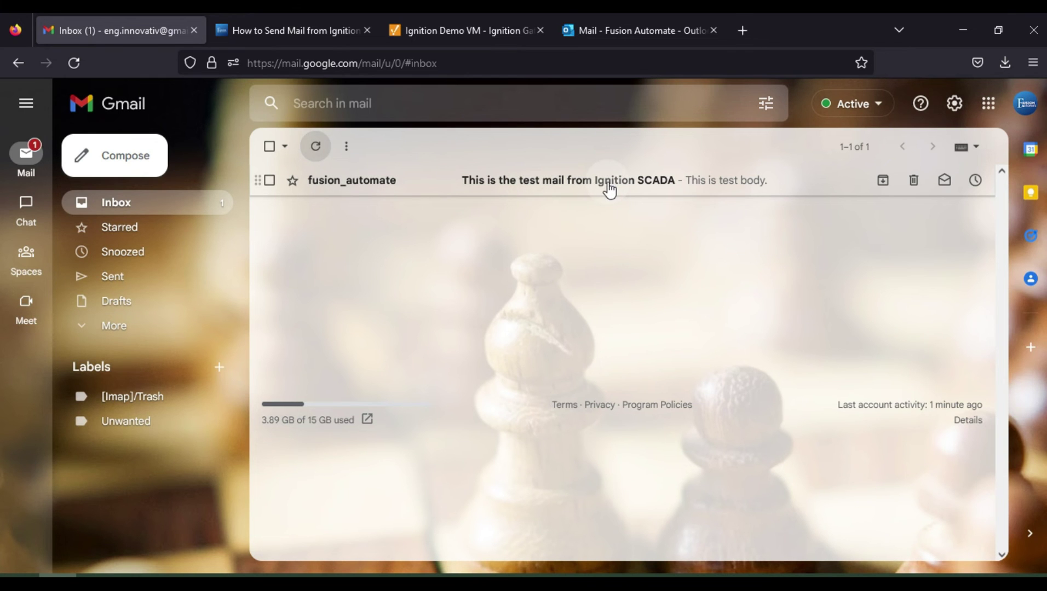
Step: Back in the email sender form, select the subject text and its word 'Ignition'
{"action": "key", "text": "alt+Tab"}
{"action": "triple_click", "coordinate": [545, 121]}
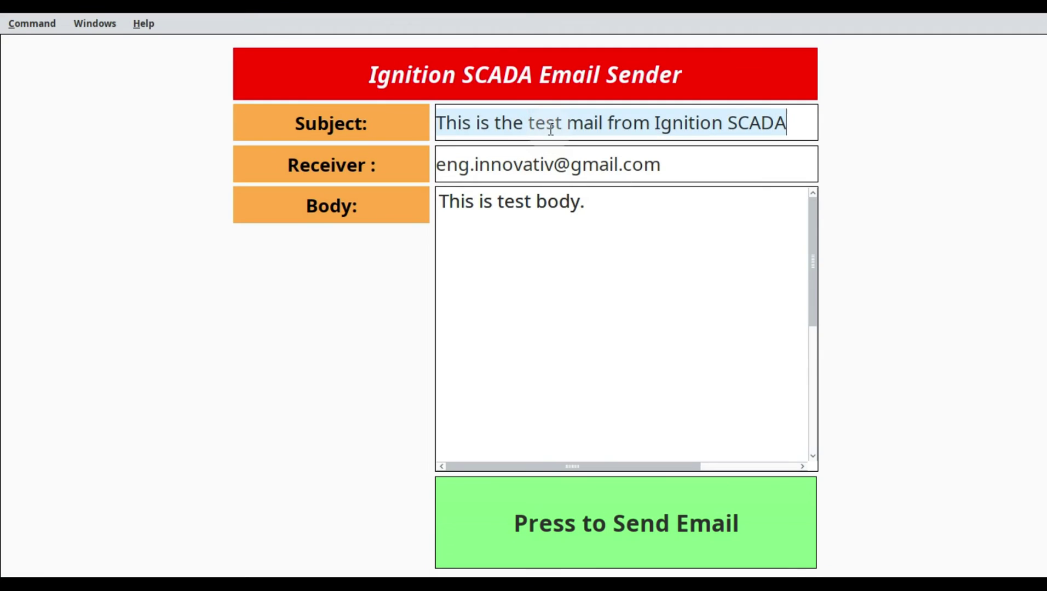
{"action": "double_click", "coordinate": [712, 126]}
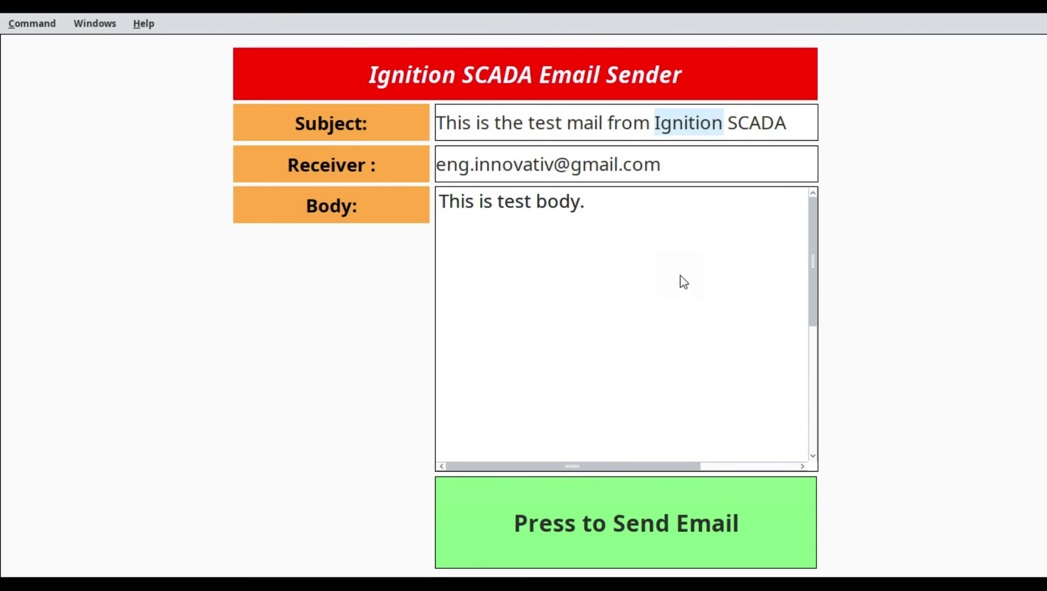
Step: Open the received test mail in Gmail and check its sender, reply-to and recipient addresses
{"action": "key", "text": "alt+Tab"}
{"action": "left_click", "coordinate": [443, 181]}
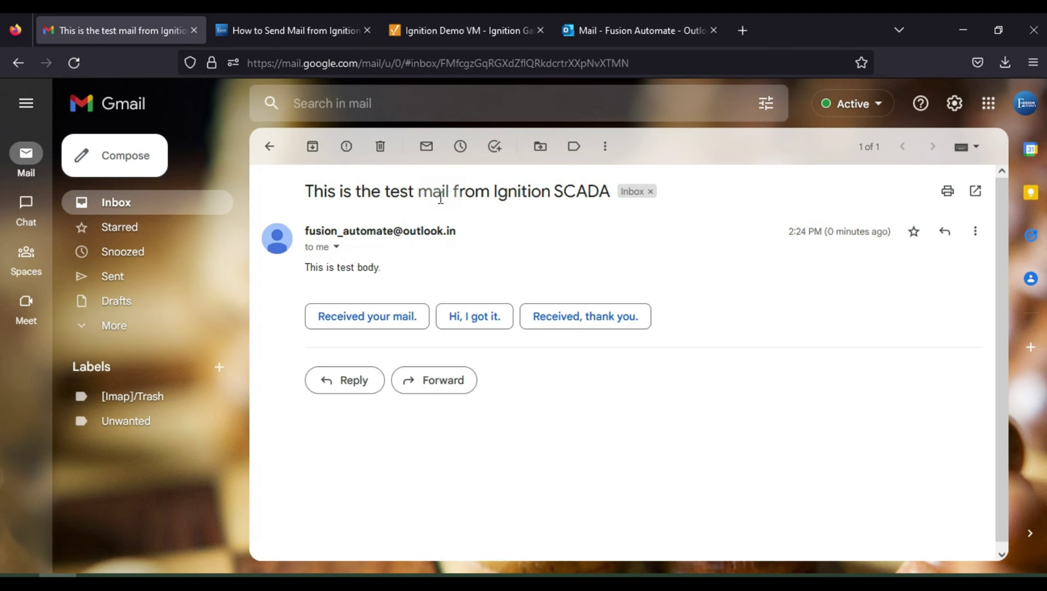
{"action": "left_click", "coordinate": [336, 248]}
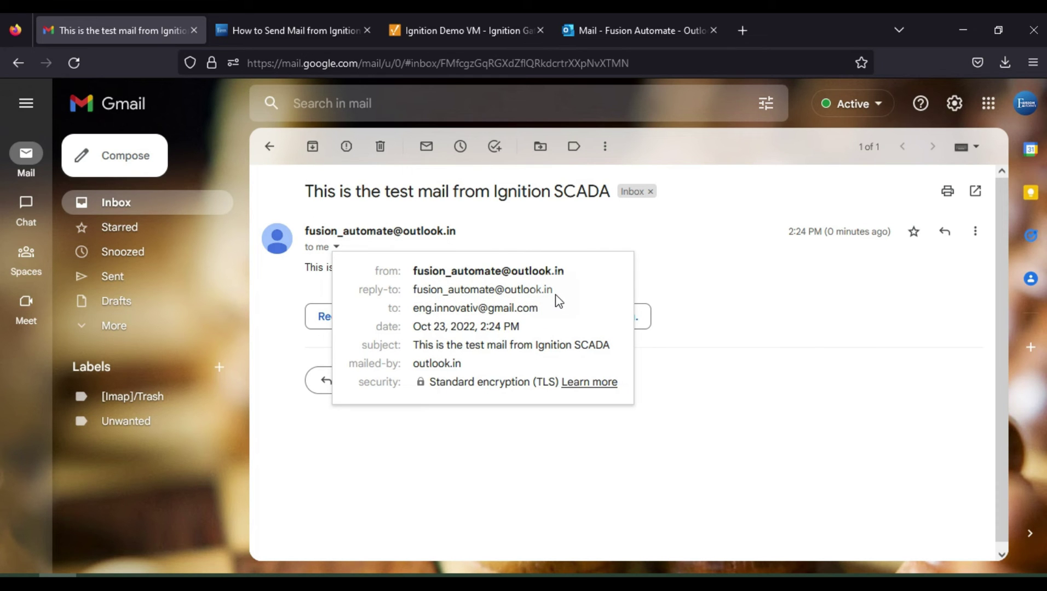
{"action": "left_click_drag", "start_coordinate": [553, 290], "coordinate": [415, 295]}
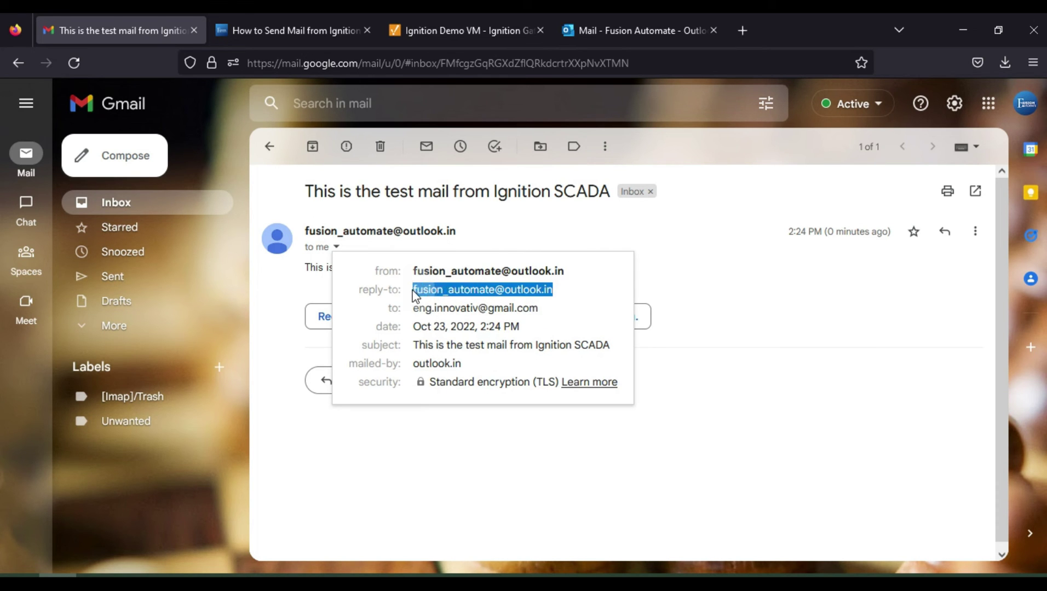
{"action": "left_click", "coordinate": [425, 290]}
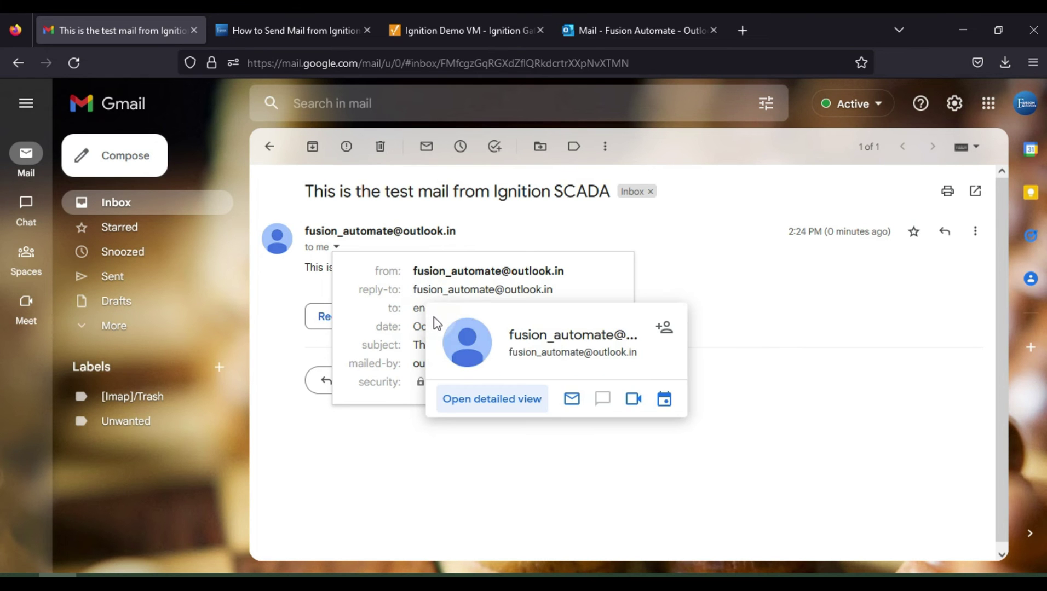
{"action": "triple_click", "coordinate": [422, 308]}
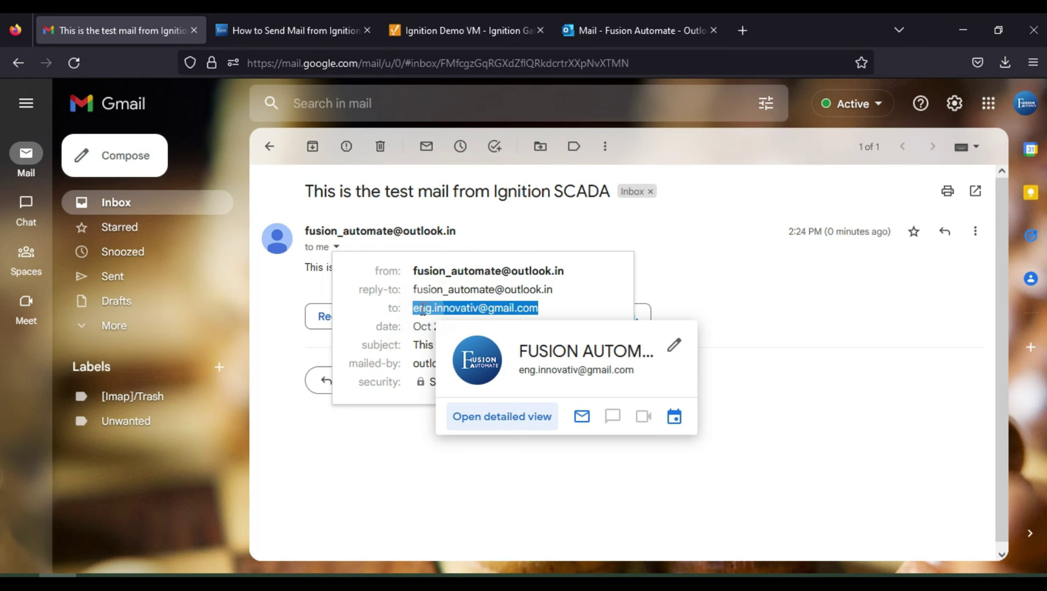
{"action": "left_click", "coordinate": [811, 284]}
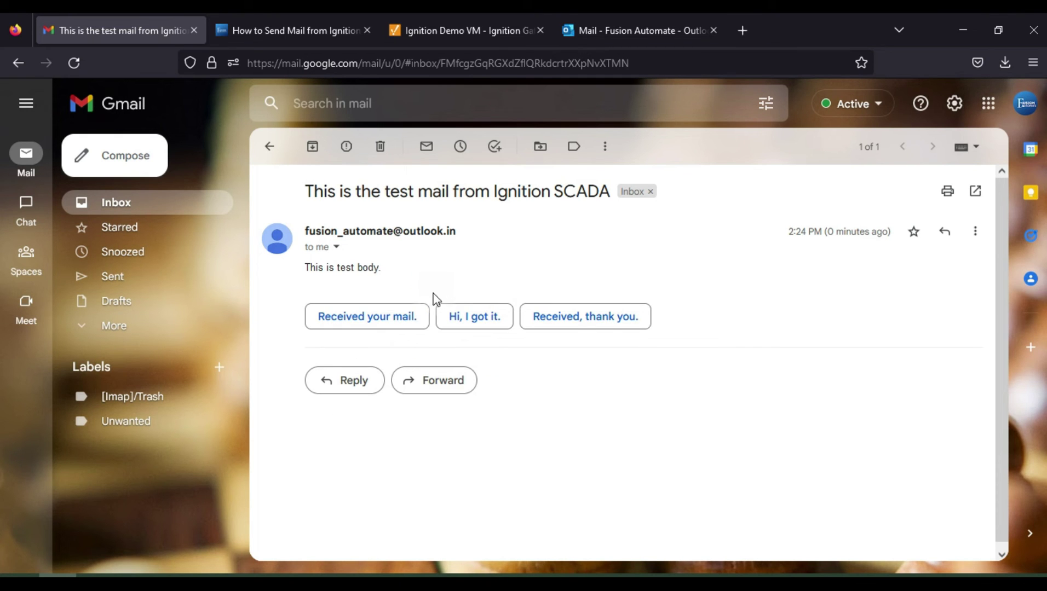
Step: Check the mail's body line, then return to the sender form's Receiver address
{"action": "triple_click", "coordinate": [353, 270]}
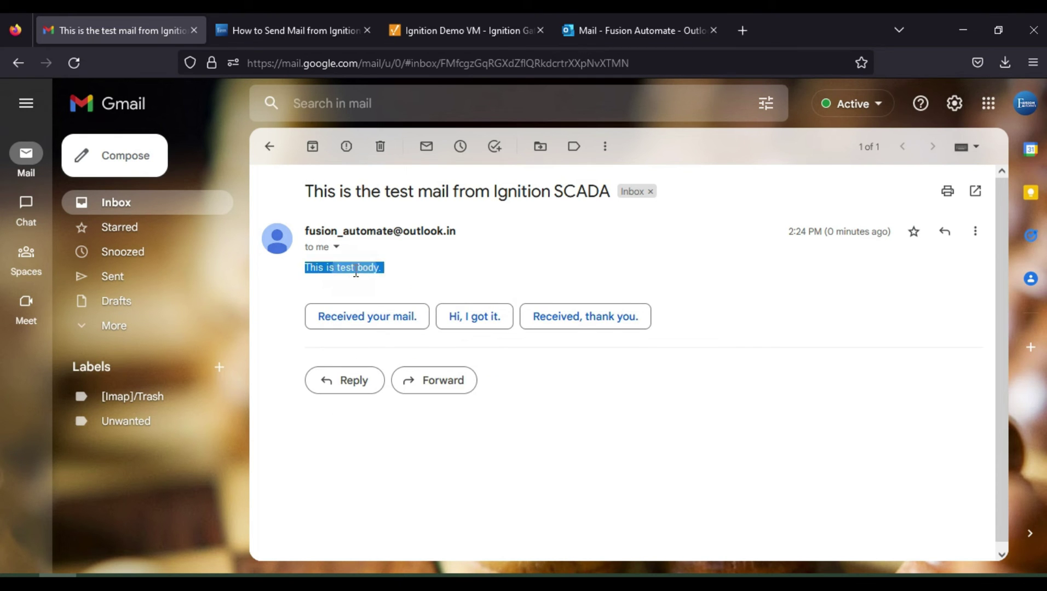
{"action": "left_click", "coordinate": [650, 282]}
{"action": "key", "text": "alt+Tab"}
{"action": "left_click", "coordinate": [685, 174]}
Step: Add a second Outlook address after the Gmail address, correct its missing @, and send the test mail
{"action": "left_click", "coordinate": [685, 174]}
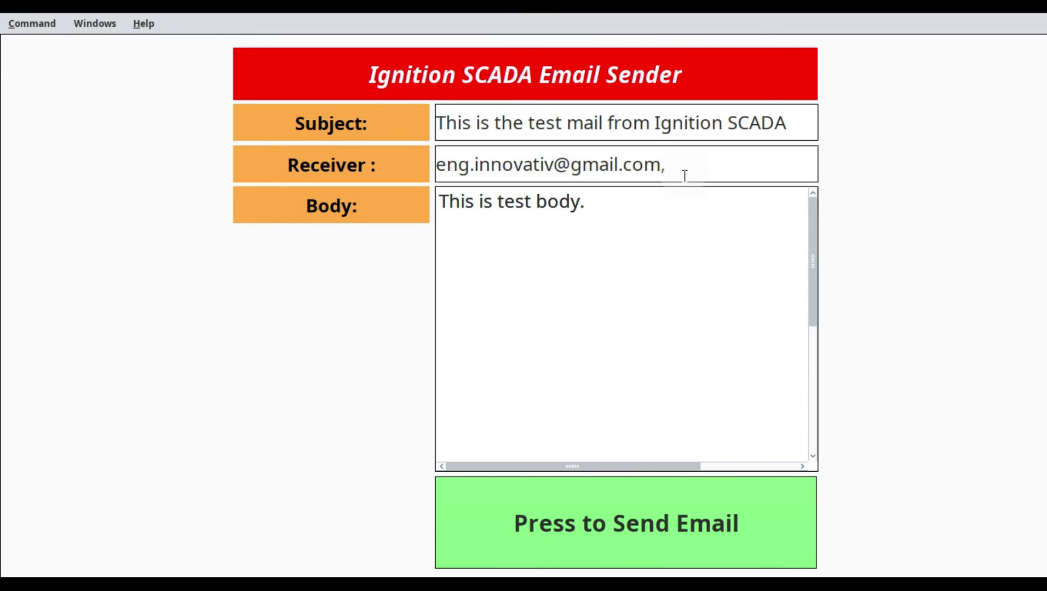
{"action": "type", "text": "py_lin_outlook.com"}
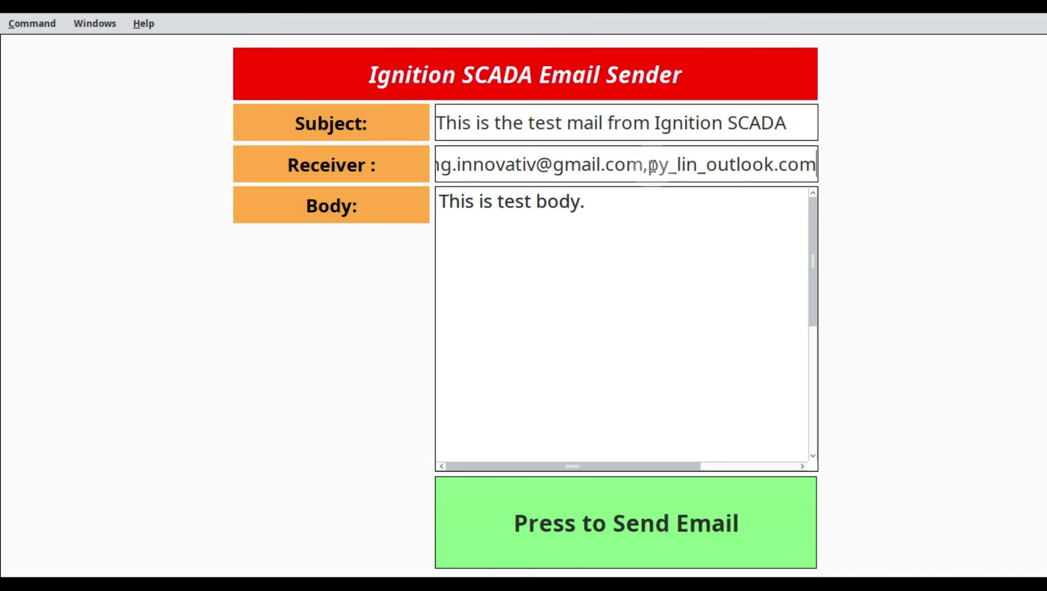
{"action": "left_click", "coordinate": [712, 164]}
{"action": "type", "text": "@"}
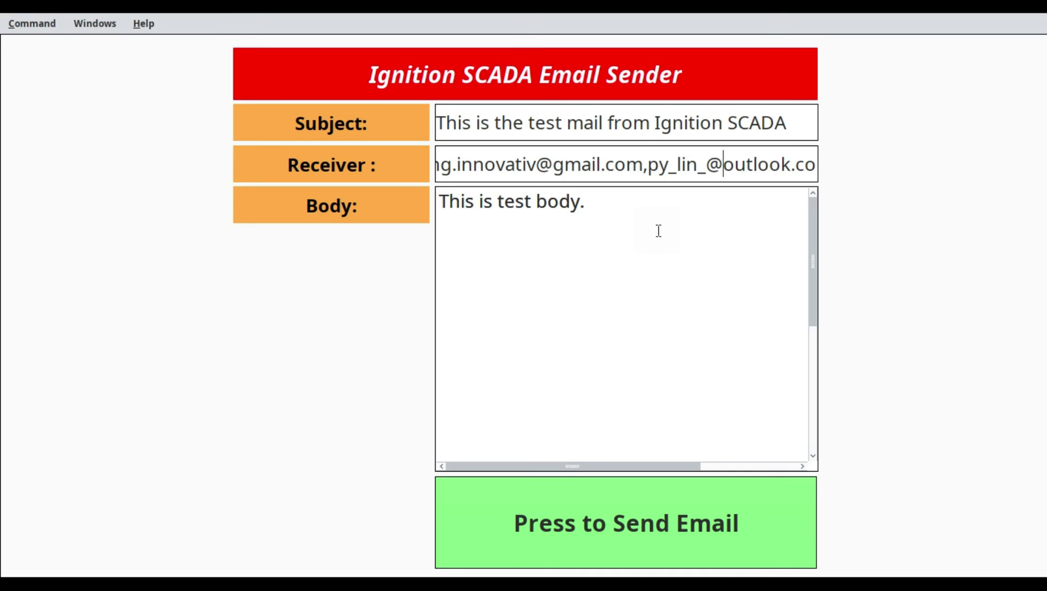
{"action": "left_click", "coordinate": [803, 532]}
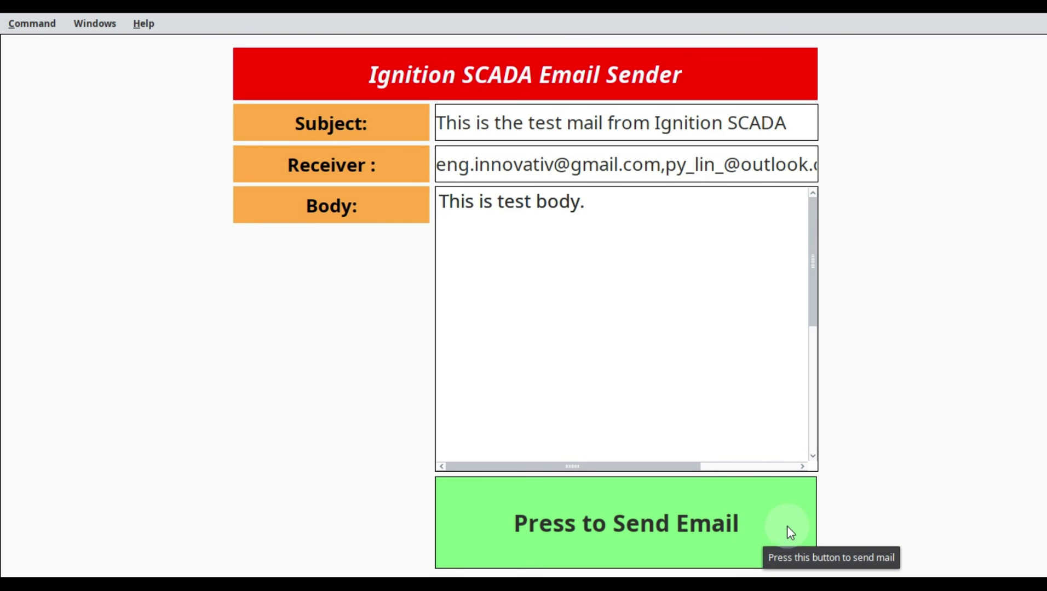
{"action": "key", "text": "alt+Tab"}
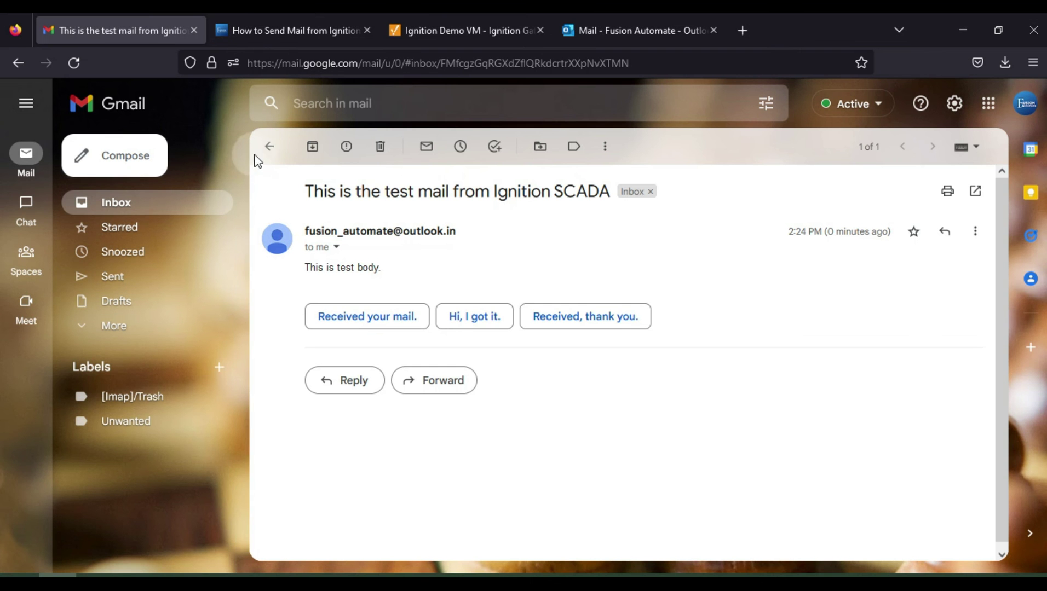
Step: Refresh the Gmail inbox and open the updated test-mail thread
{"action": "left_click", "coordinate": [263, 156]}
{"action": "left_click", "coordinate": [316, 146]}
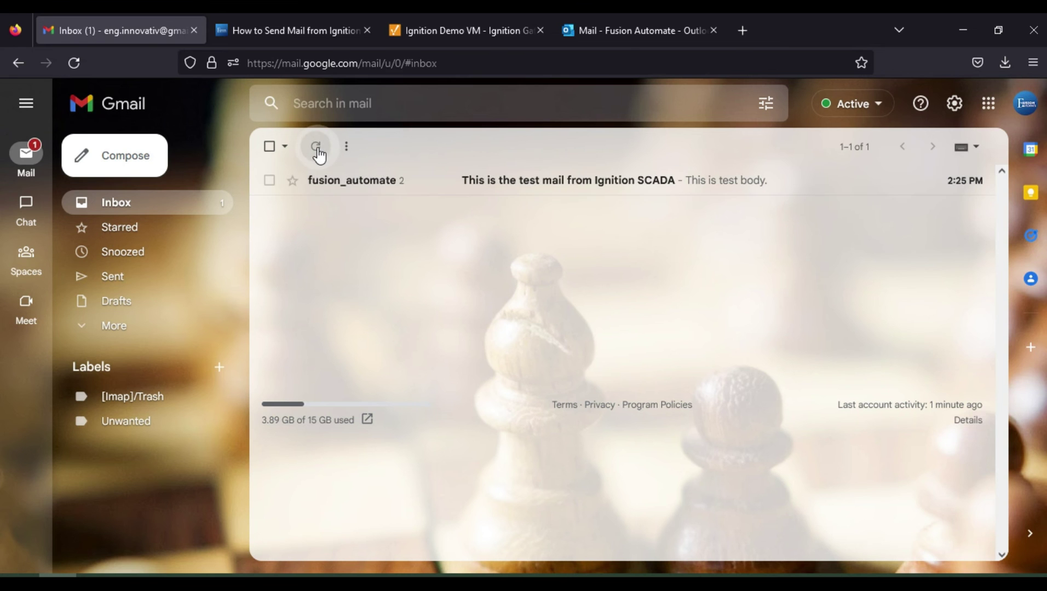
{"action": "left_click", "coordinate": [403, 188]}
Step: Check that the newest message lists both the Gmail and Outlook recipients, then compare with the first message
{"action": "left_click", "coordinate": [367, 311]}
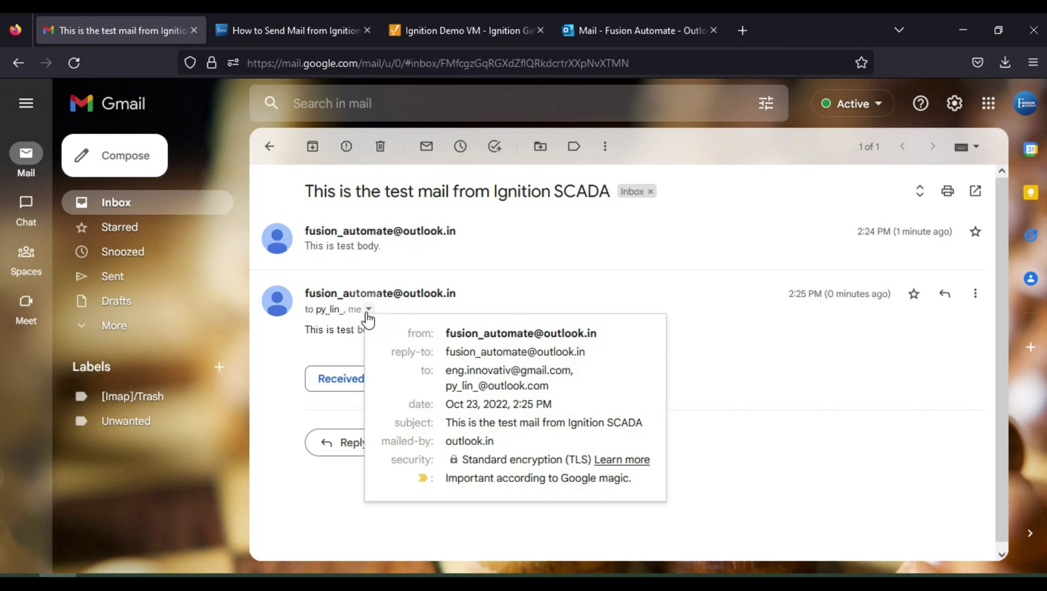
{"action": "mouse_move", "coordinate": [459, 375]}
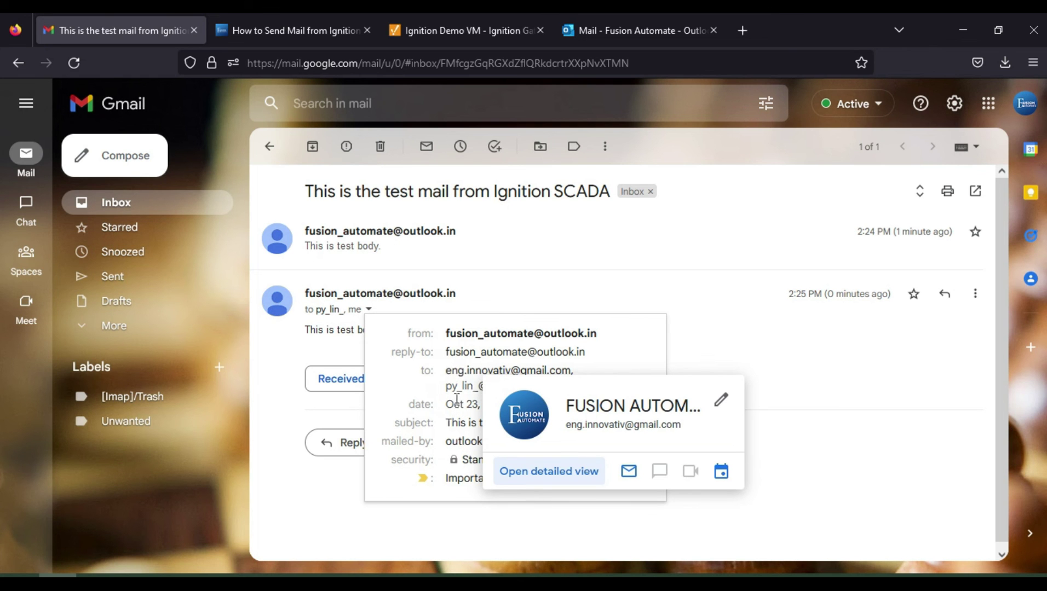
{"action": "left_click", "coordinate": [878, 416]}
{"action": "left_click", "coordinate": [368, 309]}
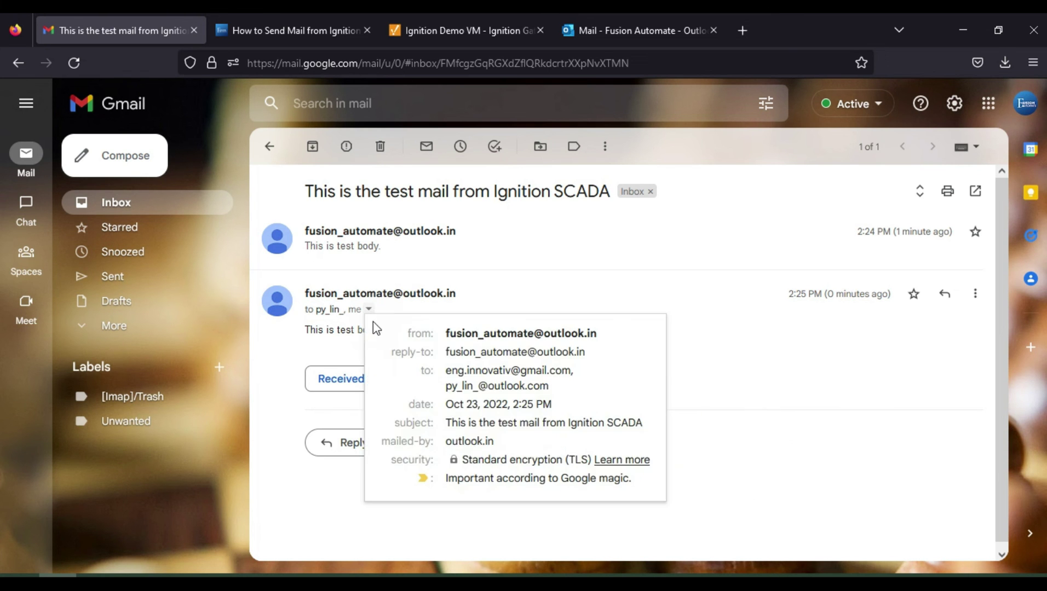
{"action": "left_click_drag", "start_coordinate": [551, 390], "coordinate": [453, 389]}
{"action": "left_click_drag", "start_coordinate": [572, 371], "coordinate": [453, 373]}
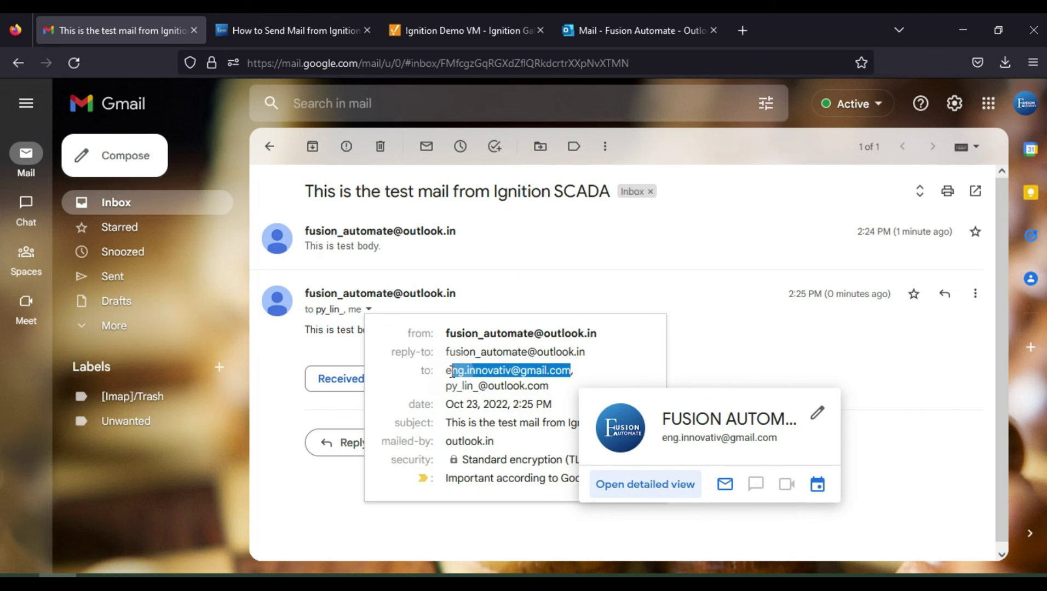
{"action": "left_click", "coordinate": [386, 245]}
{"action": "left_click", "coordinate": [336, 247]}
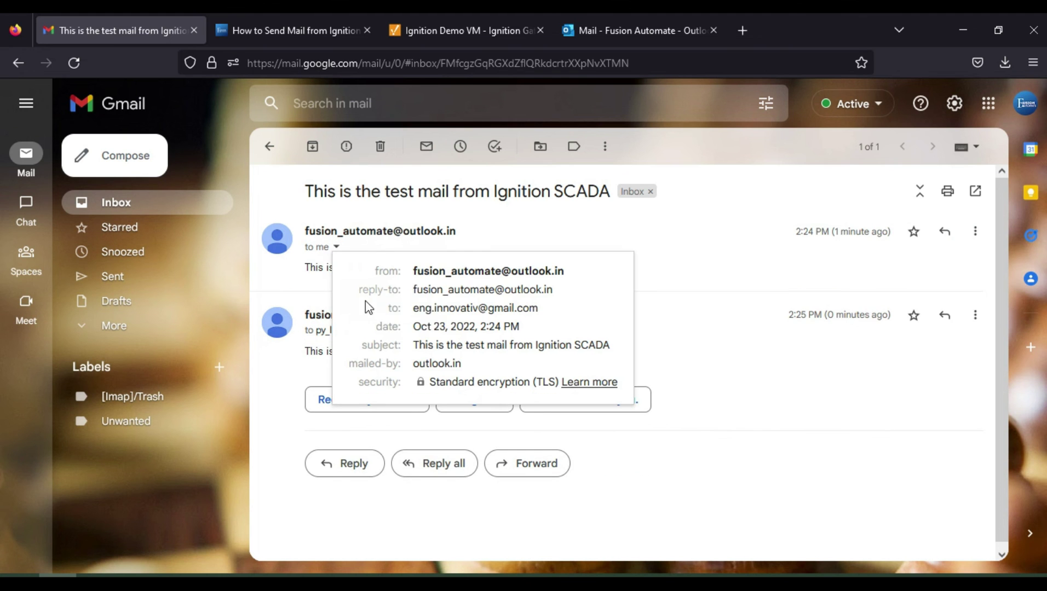